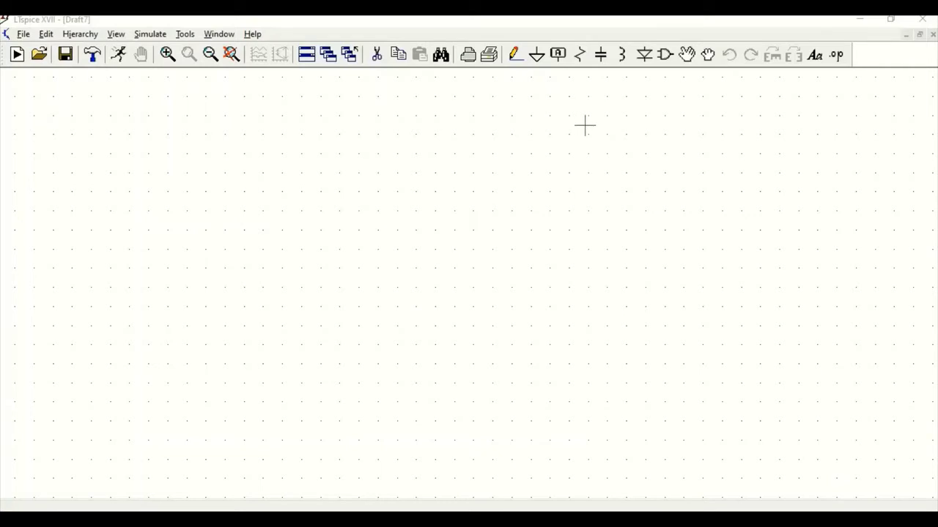
Place one g2 voltage dependent current source near the middle of the empty schematic
left_click(665, 61)
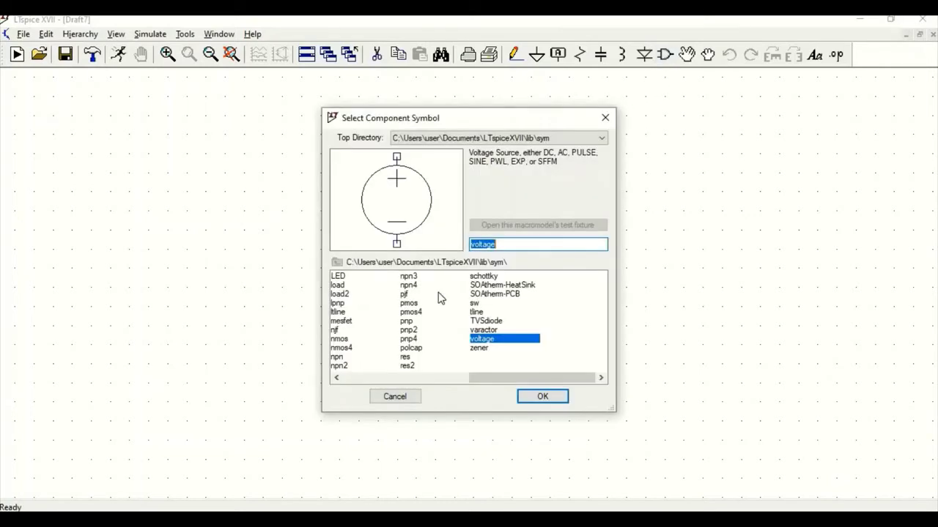
left_click(397, 377)
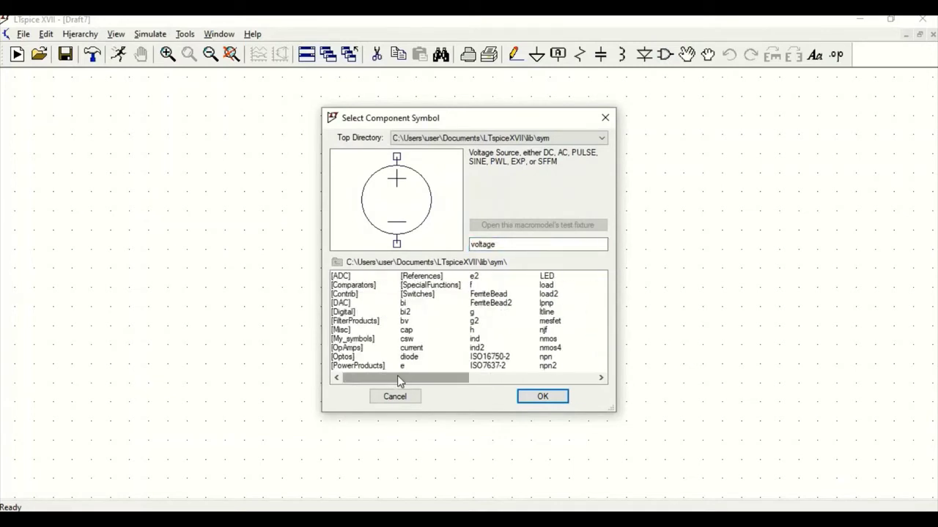
left_click(475, 321)
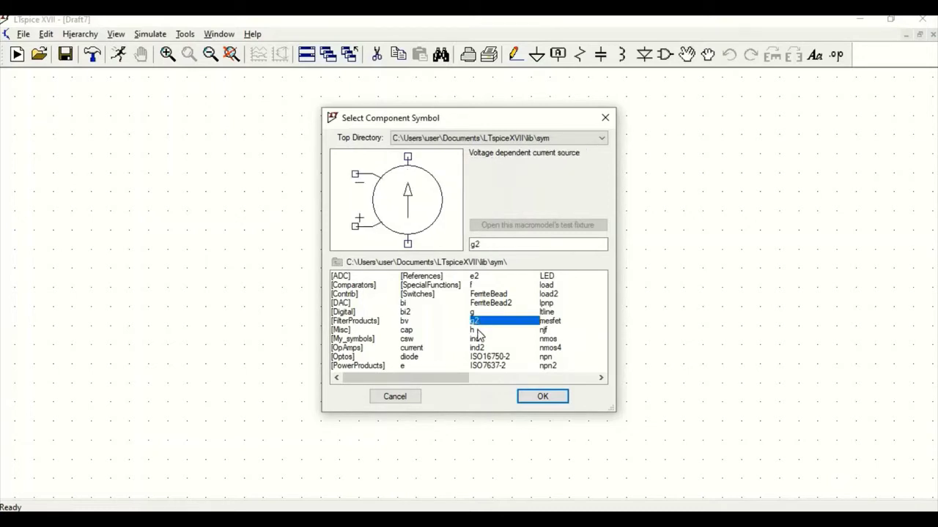
left_click(542, 397)
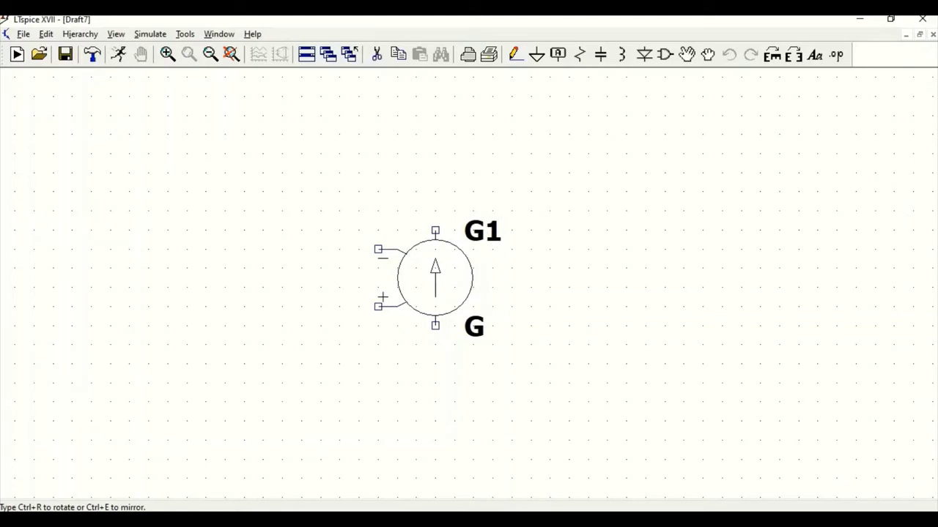
left_click(435, 277)
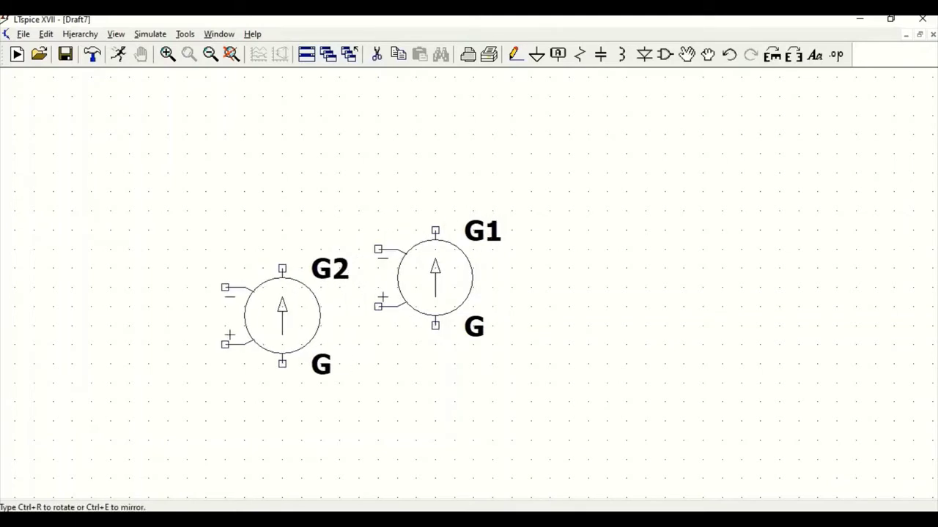
key("Escape")
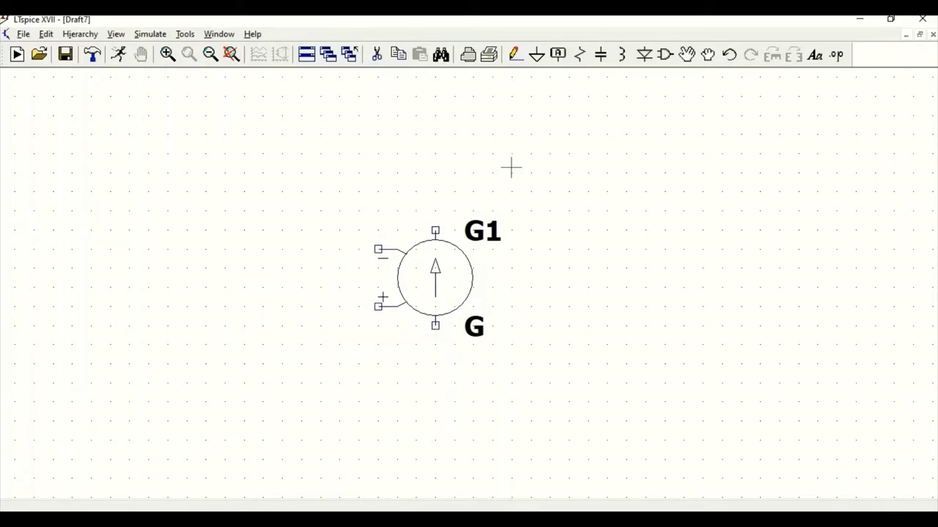
Place one vertical resistor to the right of the current source, level with it
left_click(580, 56)
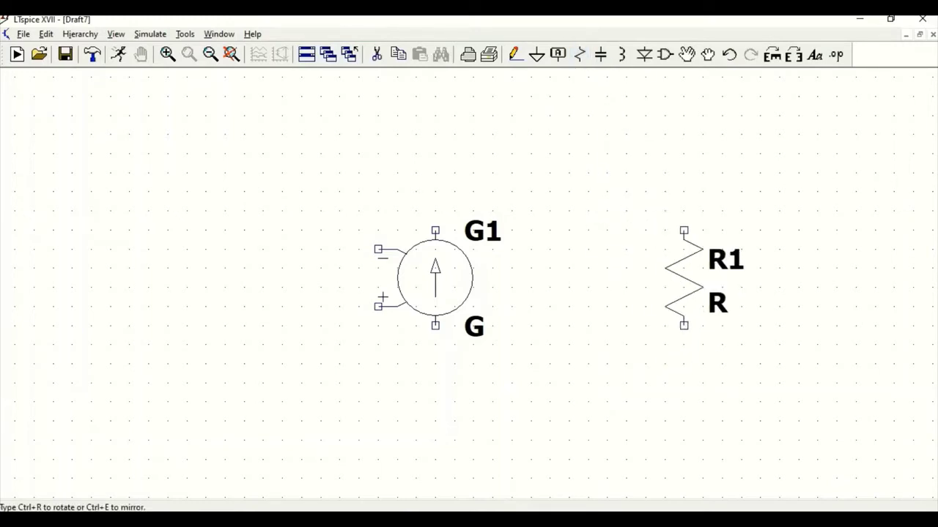
left_click(684, 278)
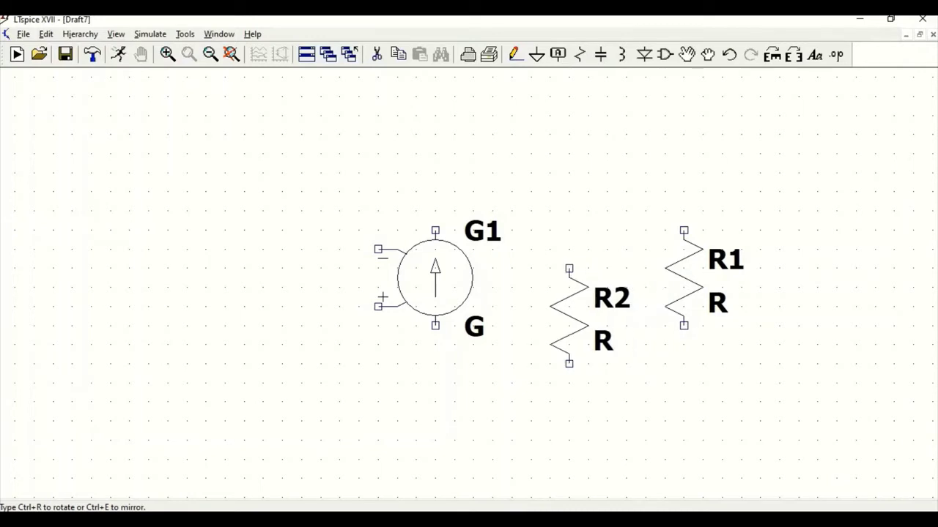
key("Escape")
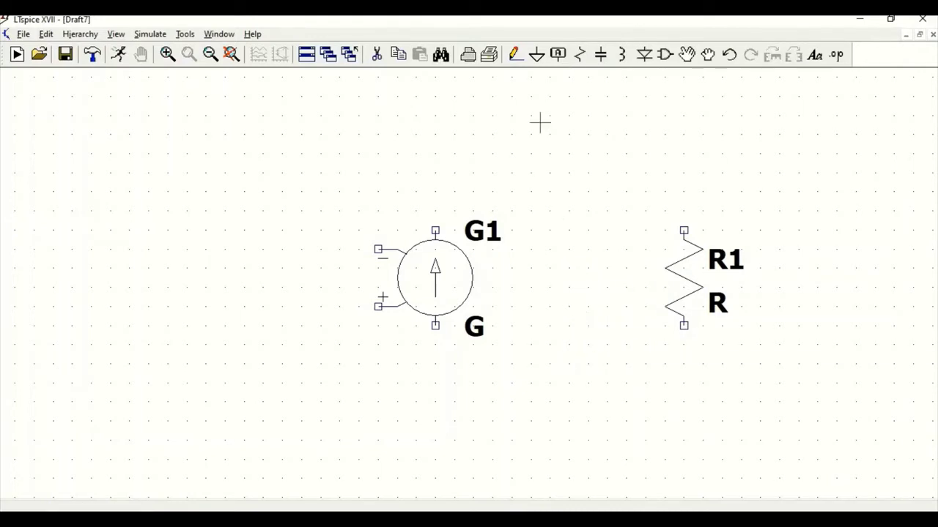
Place a ground symbol directly below the current source's lower terminal
left_click(537, 56)
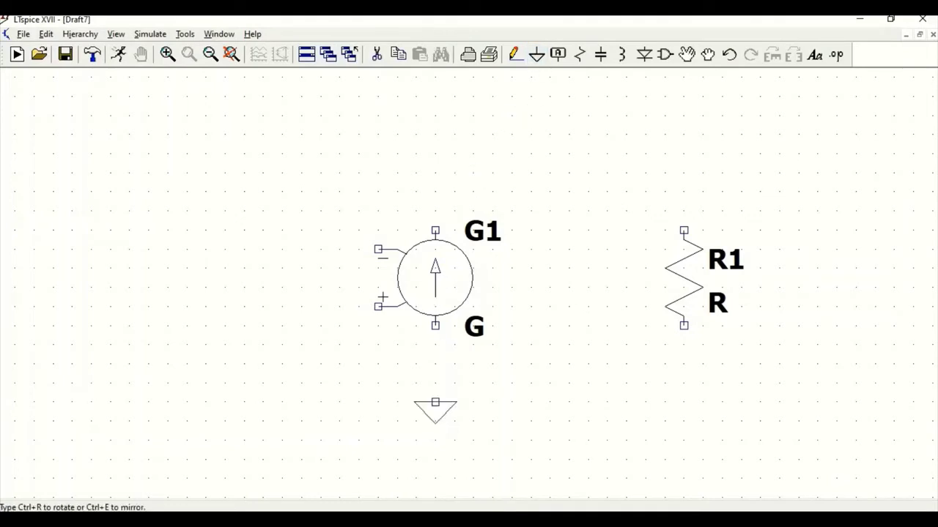
key("Escape")
key("g")
key("Escape")
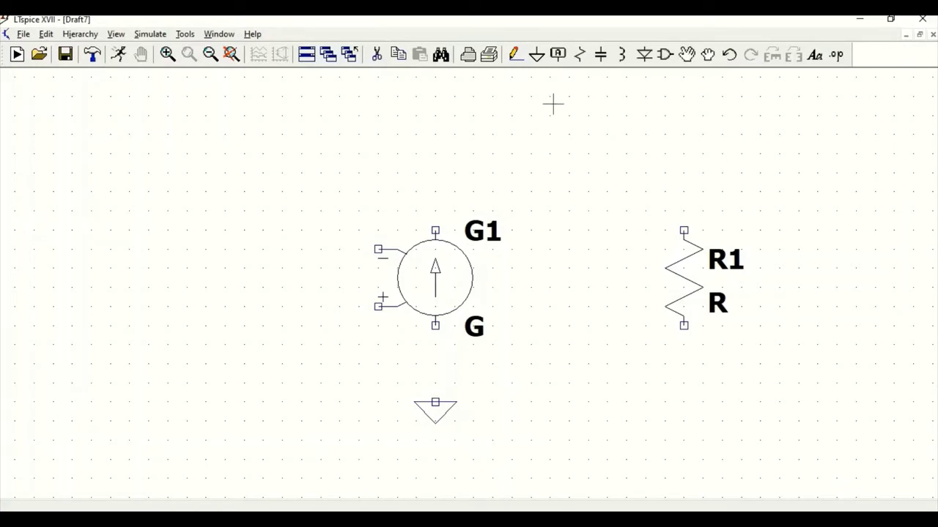
Add a net label Vin with port type Input, left of the current source's minus control terminal
left_click(559, 56)
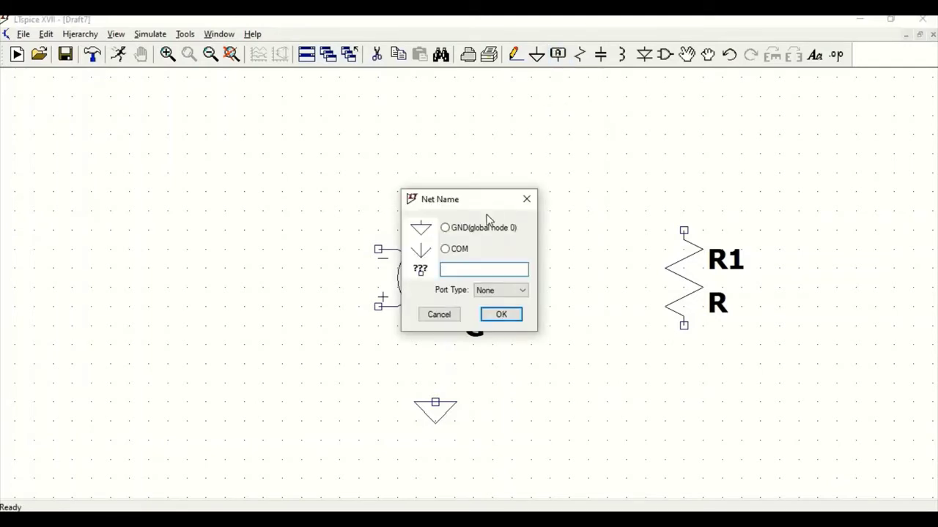
type("Vin")
left_click(493, 291)
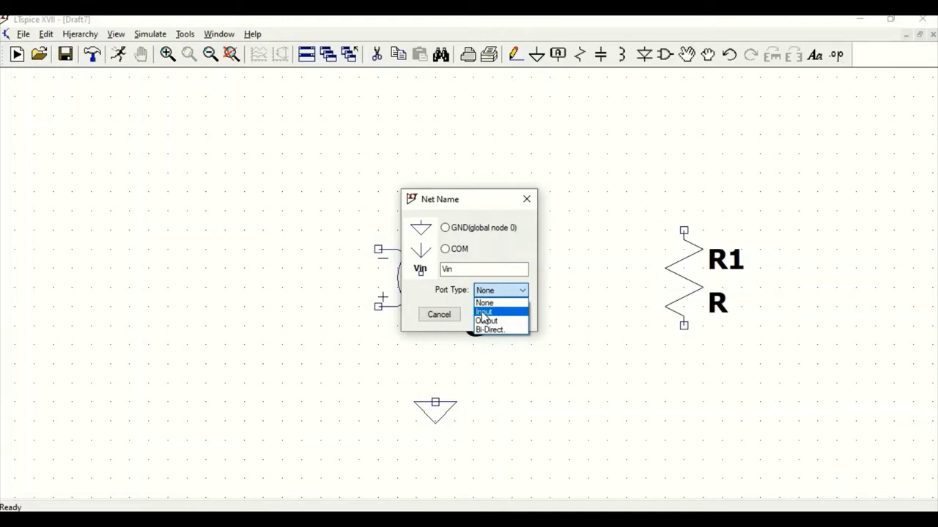
left_click(483, 312)
left_click(488, 316)
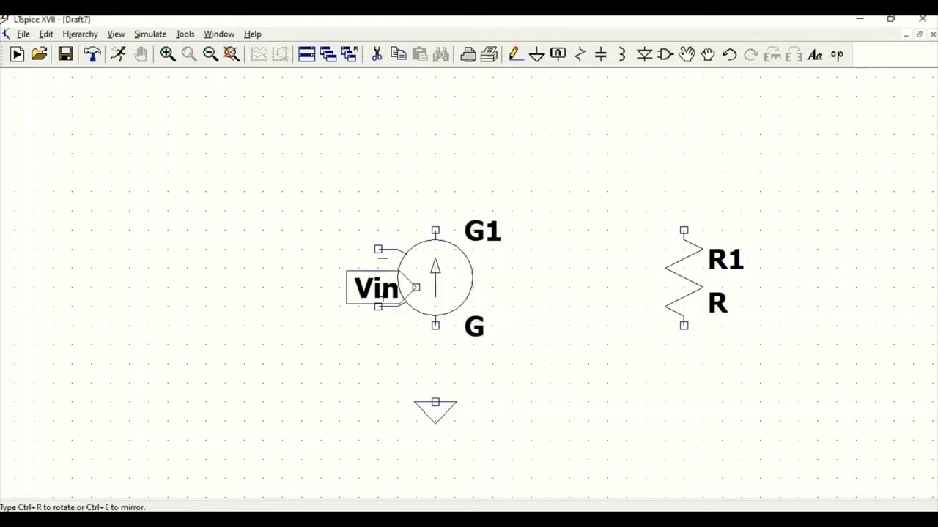
left_click(320, 249)
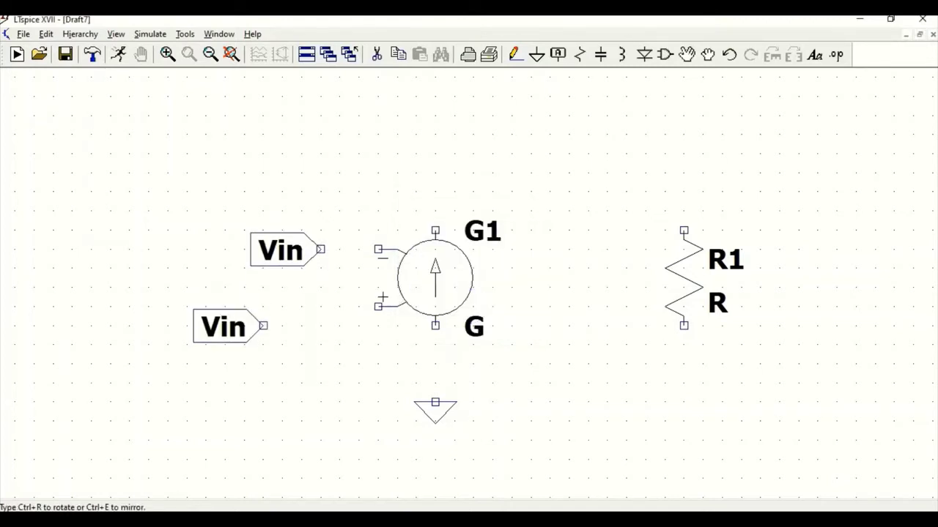
right_click(274, 320)
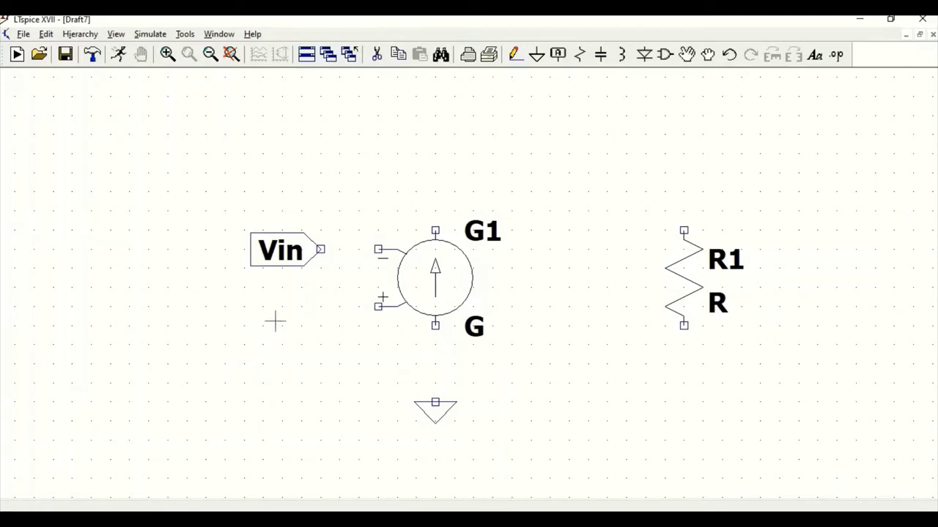
Add a net label Vnin with port type Input below Vin, level with the source's plus control terminal
left_click(560, 56)
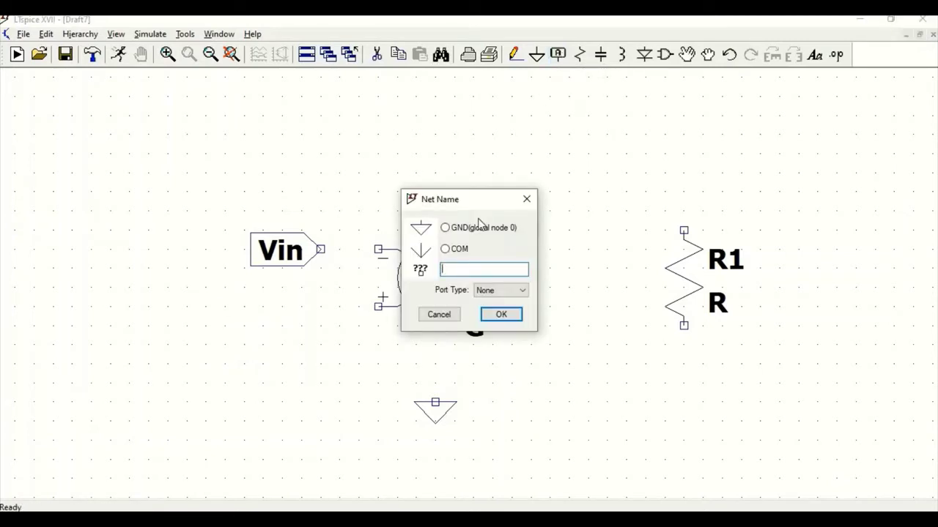
type("Vnin")
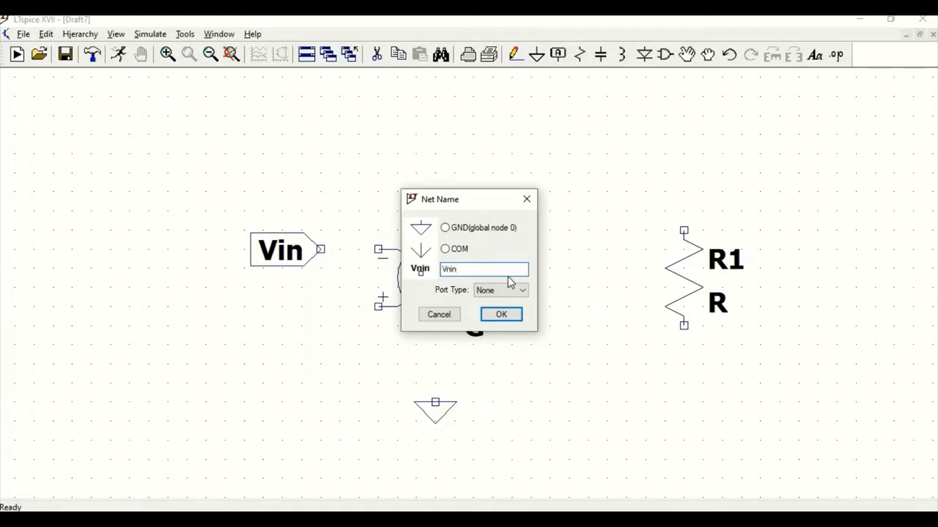
left_click(498, 292)
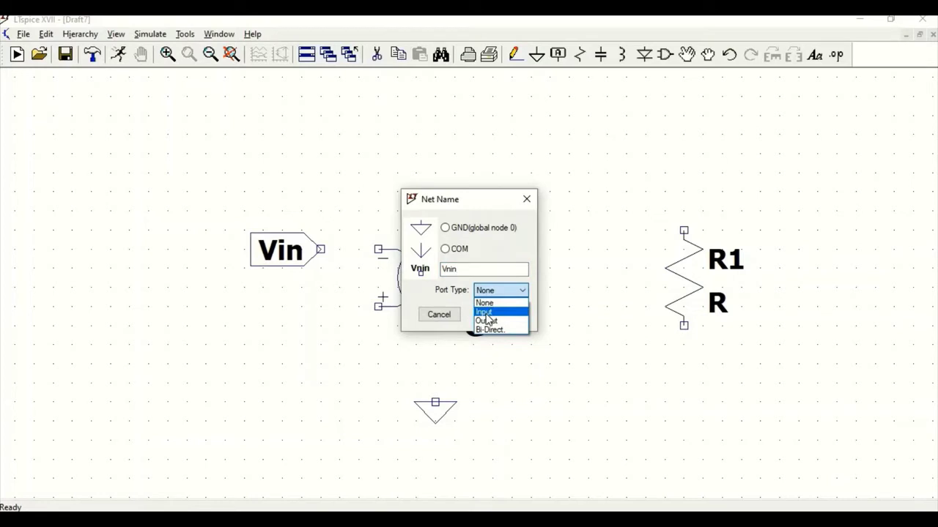
left_click(486, 313)
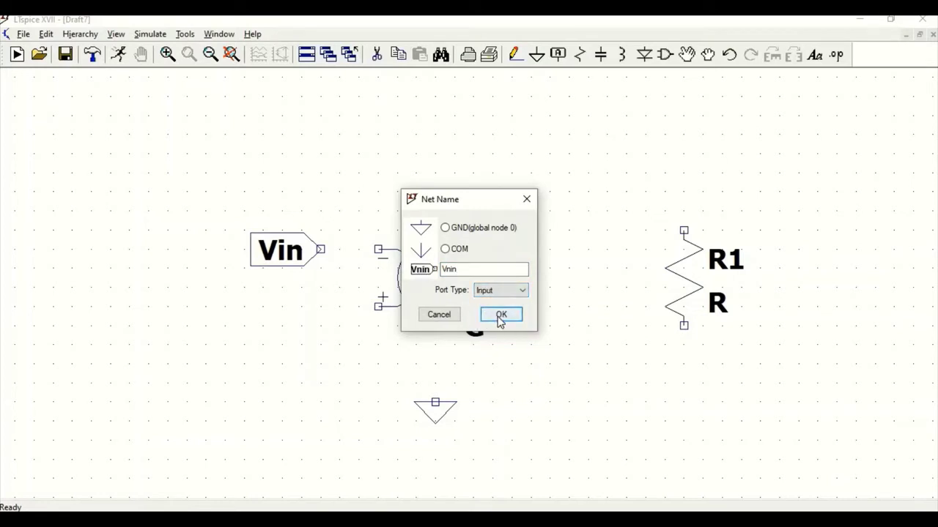
left_click(499, 318)
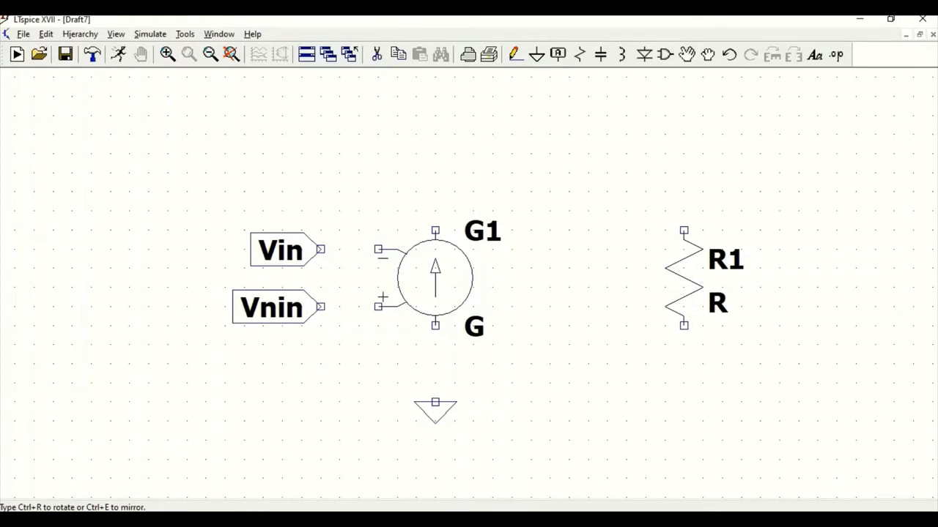
left_click(320, 307)
key("Escape")
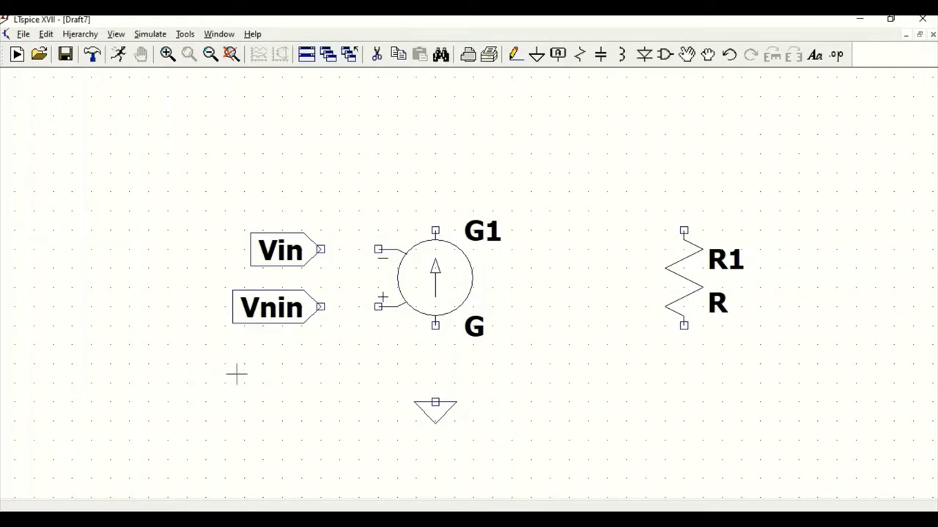
Add a net label Vout with port type Output to the upper right of resistor R1
left_click(558, 55)
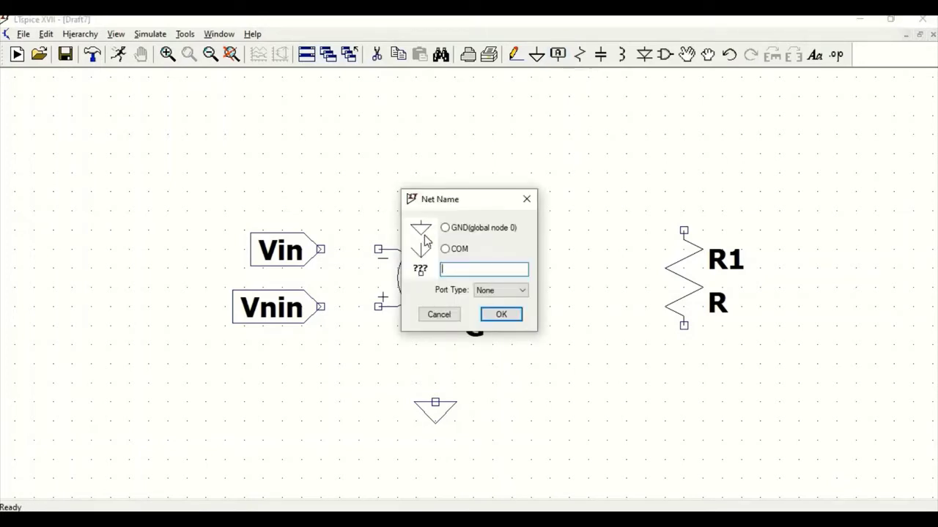
type("Vout")
left_click(485, 291)
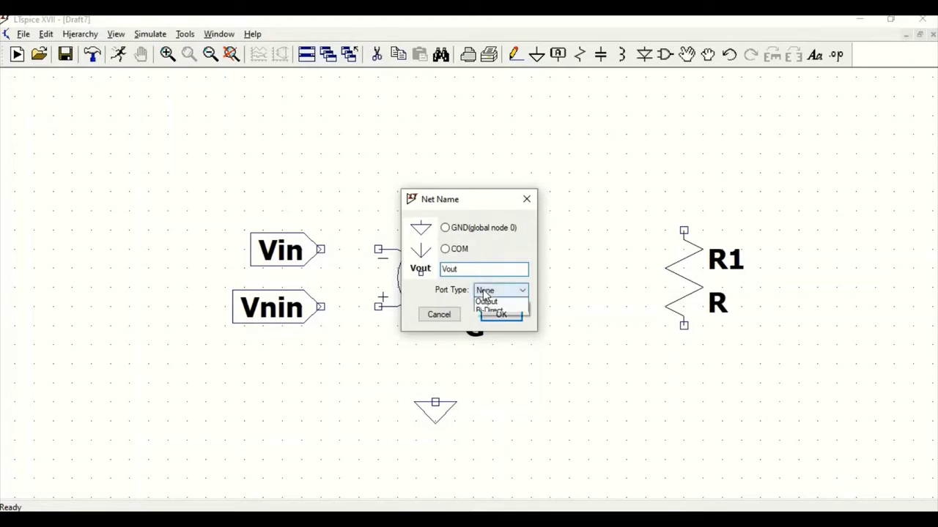
left_click(485, 323)
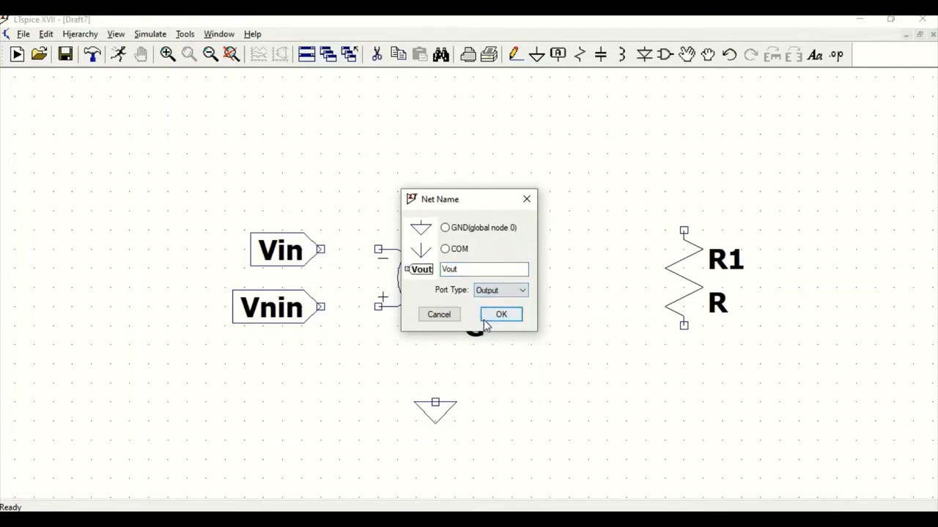
left_click(498, 319)
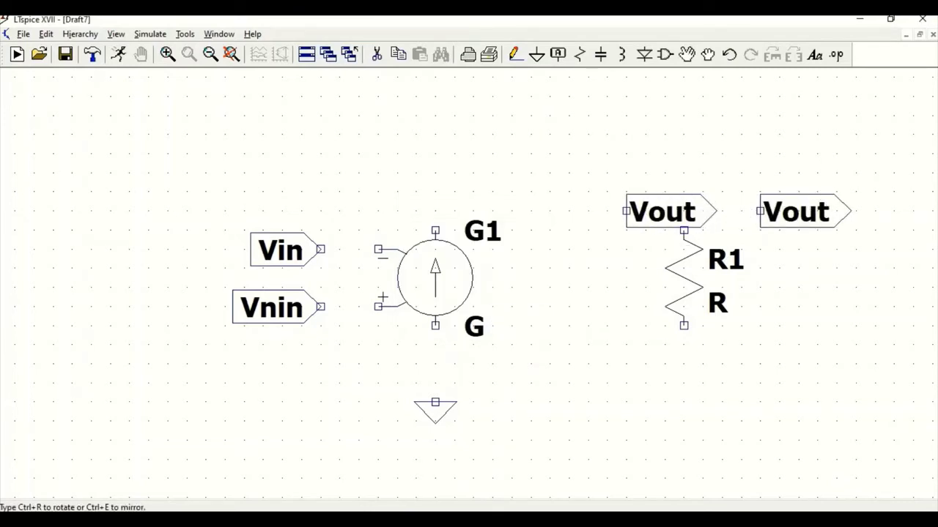
key("Escape")
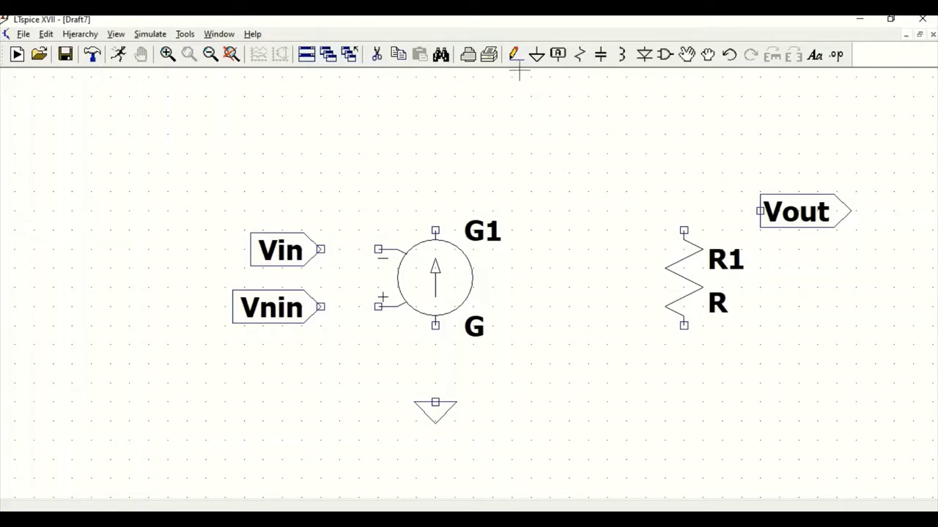
Set the resistance of R1 to 1 ohm
right_click(686, 271)
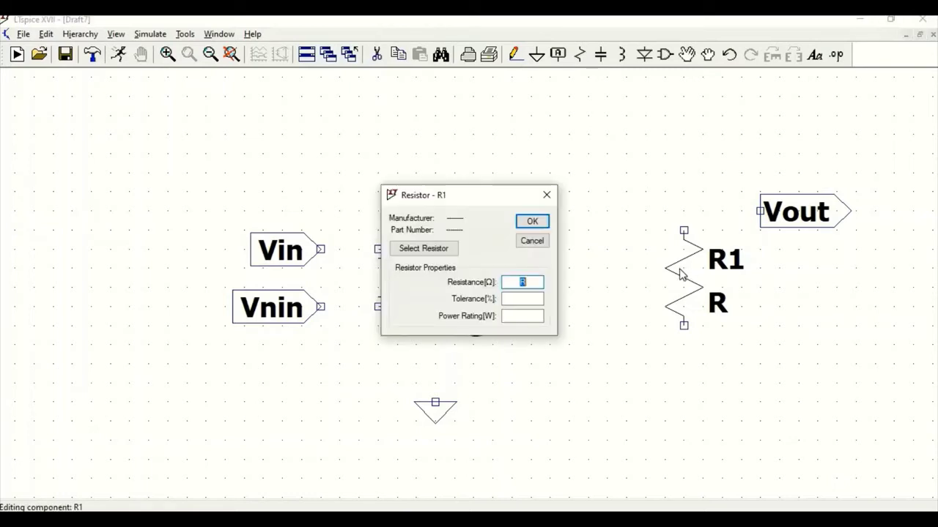
type("1")
left_click(532, 221)
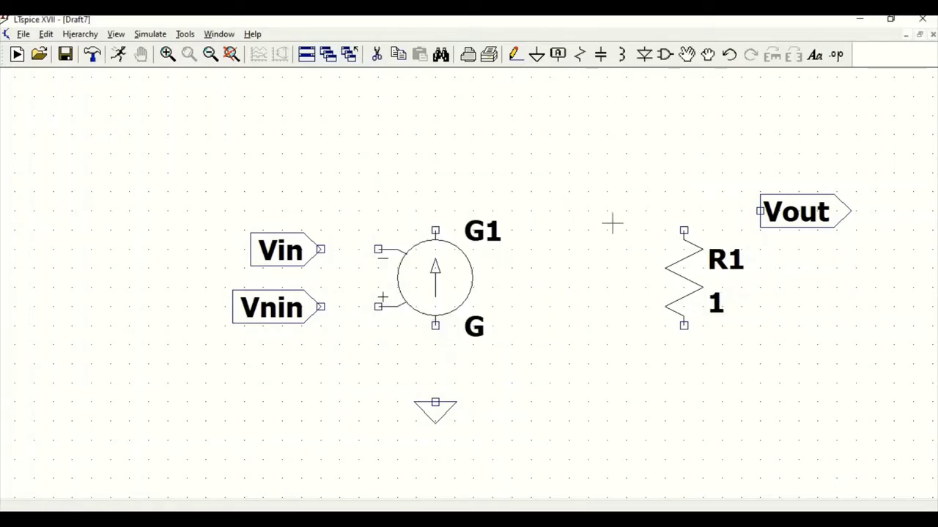
Wire the Vout port to the upper terminal of resistor R1 with a right-angle corner
left_click(517, 57)
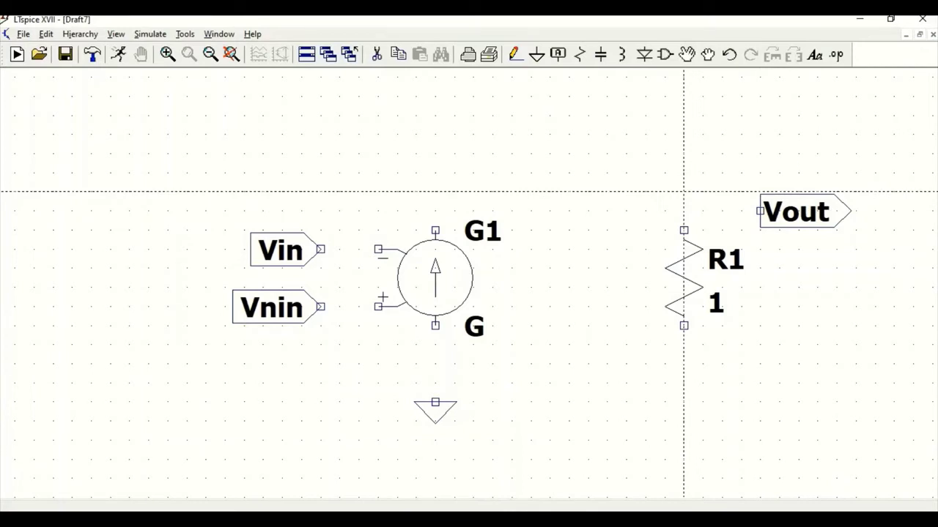
left_click(759, 211)
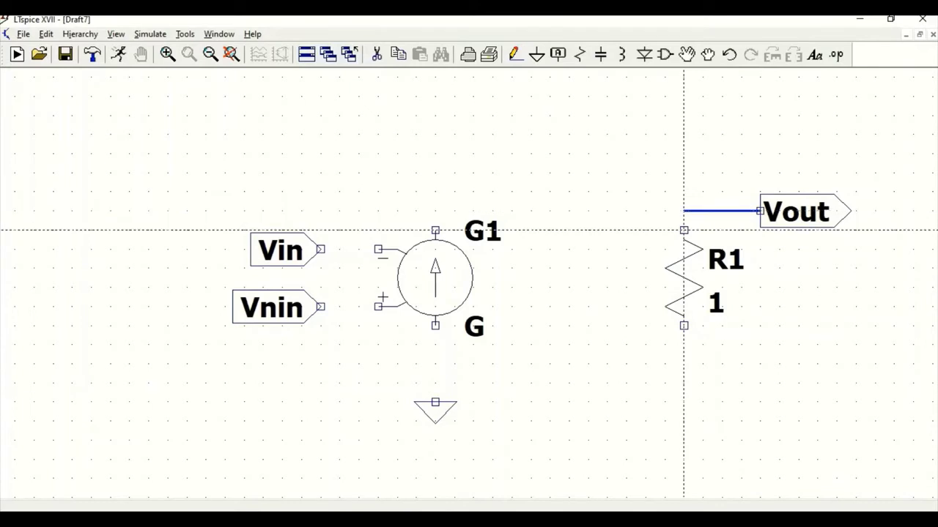
left_click(684, 230)
left_click(684, 211)
right_click(588, 211)
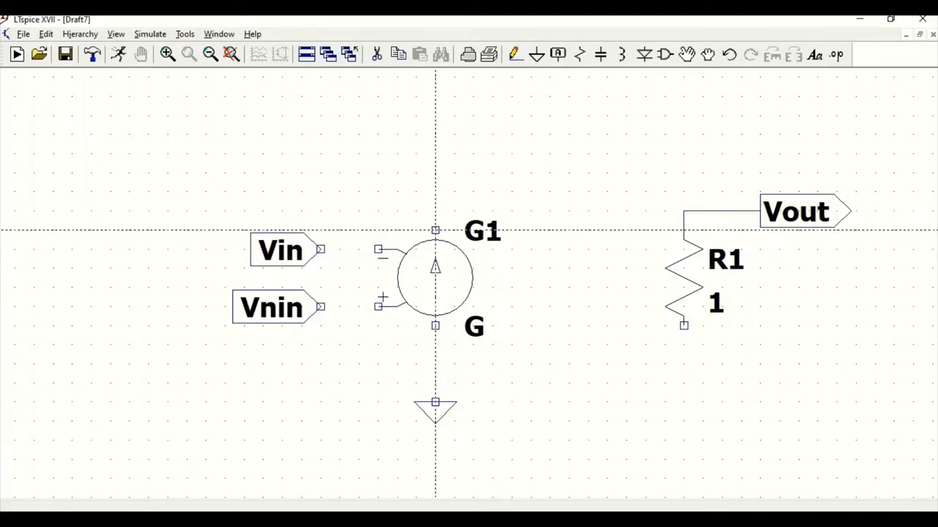
Wire G1's upper terminal to the top of R1 and its minus control terminal to the Vin port
left_click(435, 230)
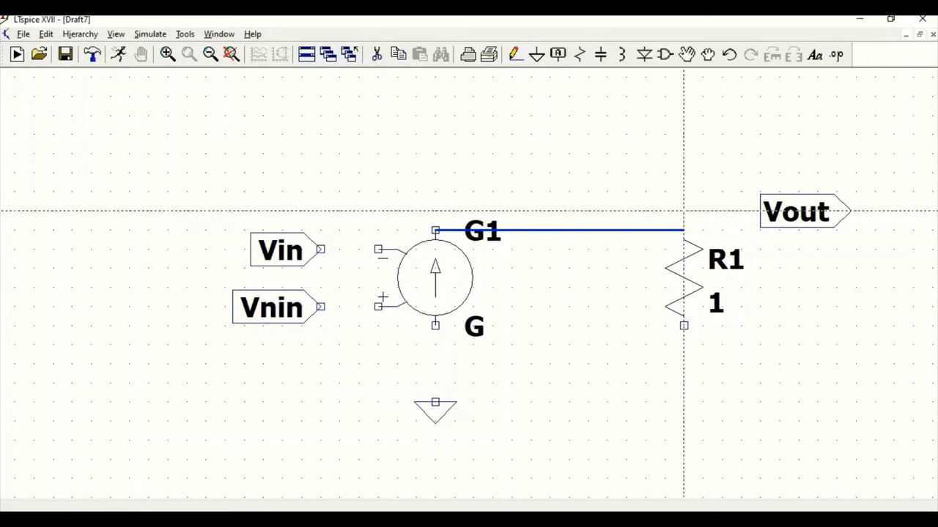
left_click(683, 230)
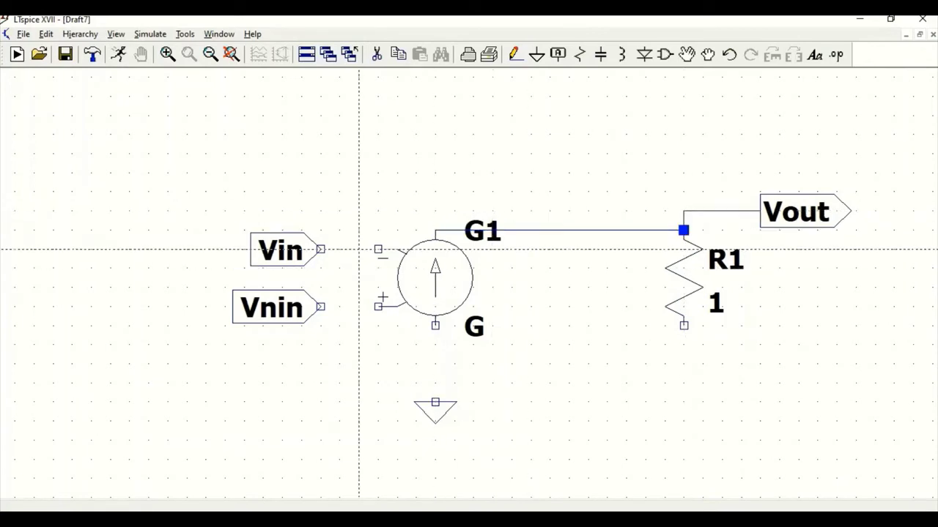
left_click(378, 249)
left_click(320, 250)
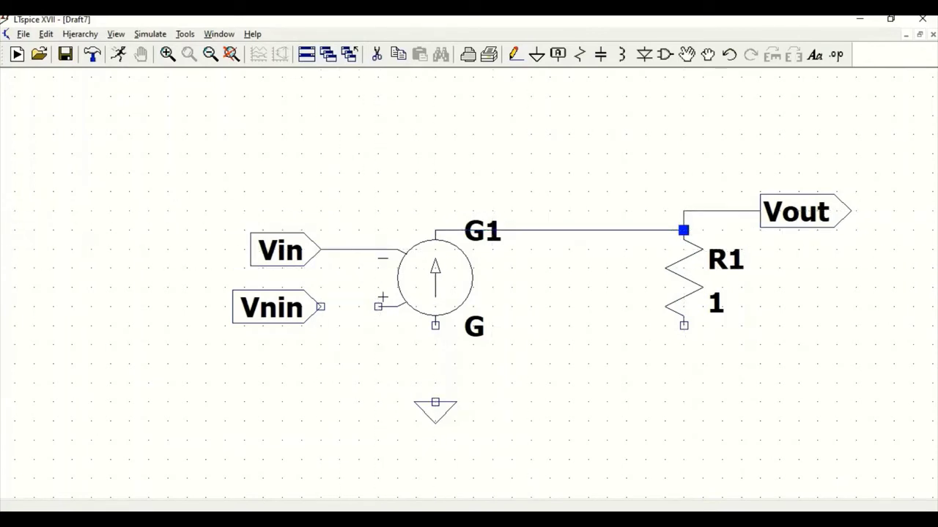
Wire G1's plus control terminal to the Vnin port and its lower terminal to the ground symbol
left_click(378, 306)
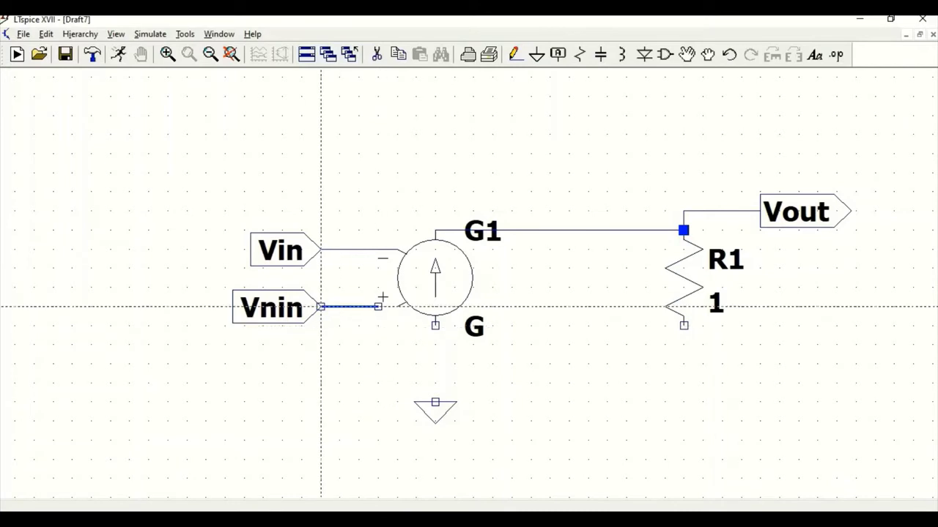
left_click(320, 306)
left_click(435, 326)
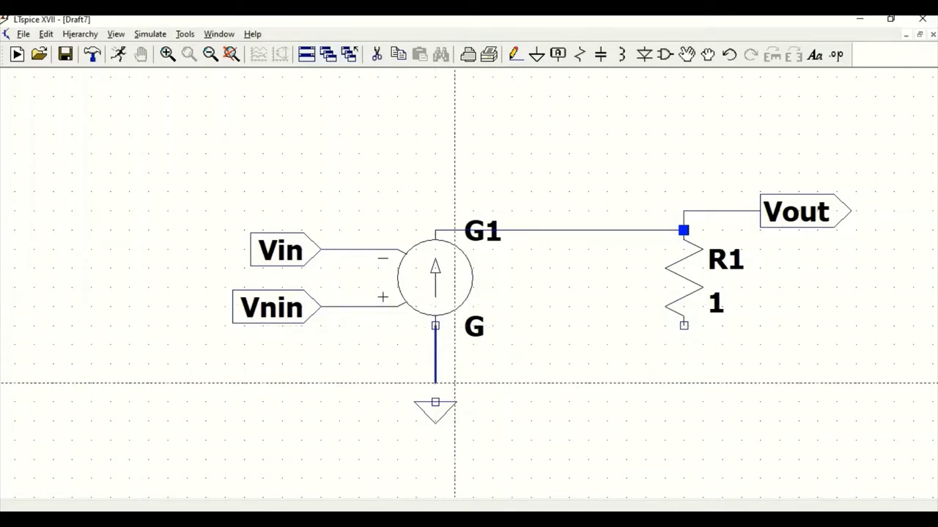
left_click(435, 402)
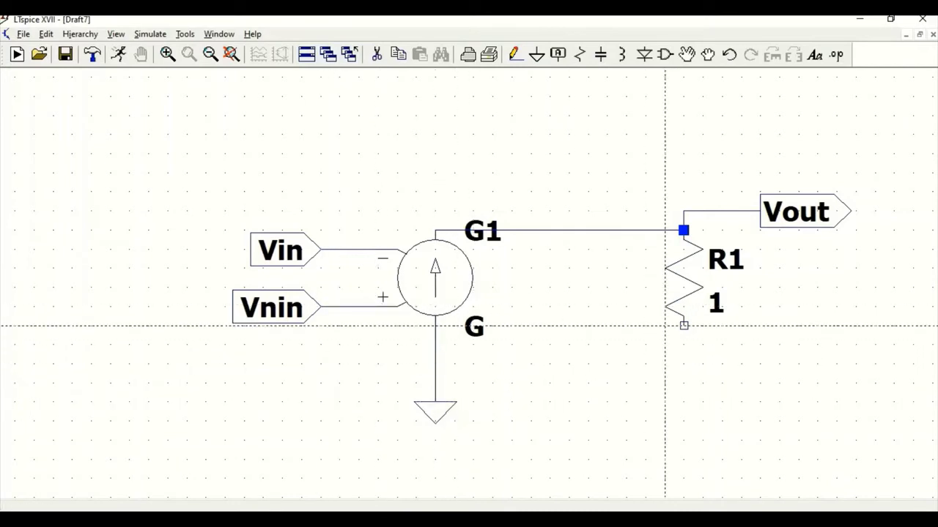
Wire the lower terminal of resistor R1 to the lower terminal of G1
left_click(684, 325)
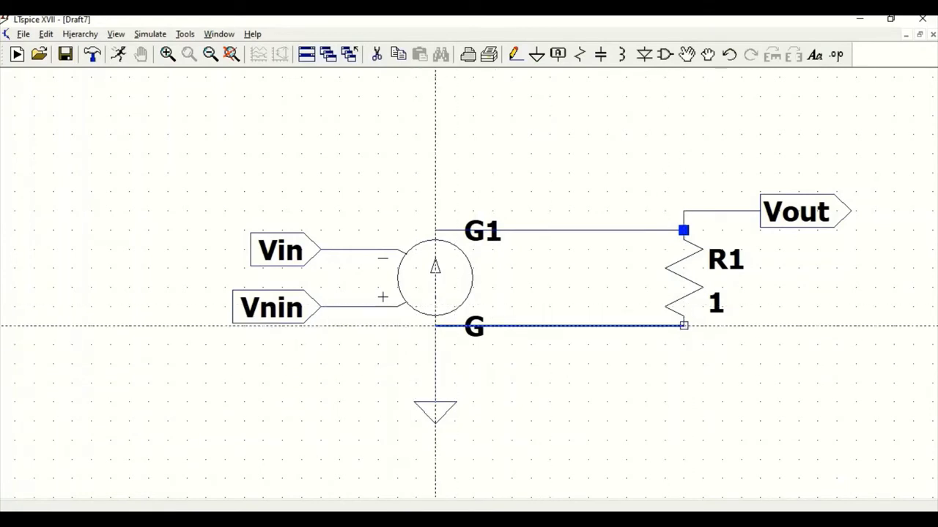
left_click(435, 326)
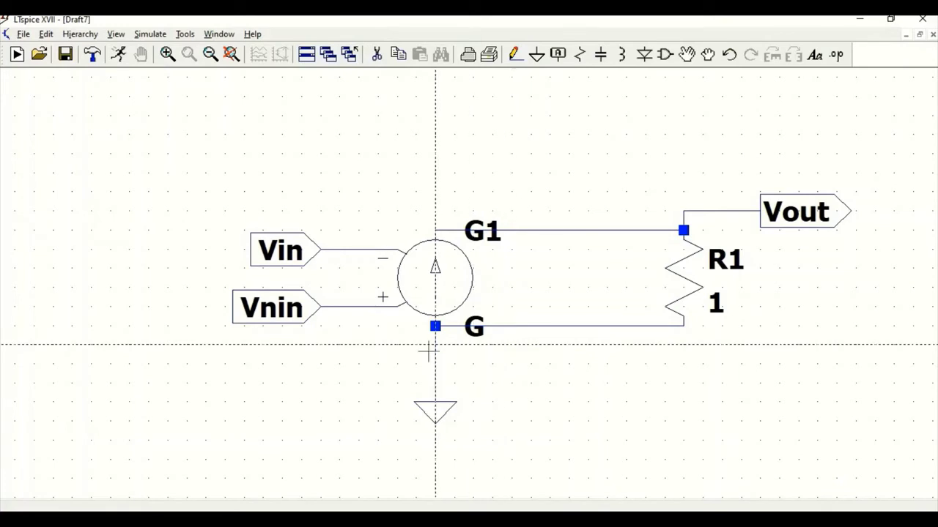
key("Escape")
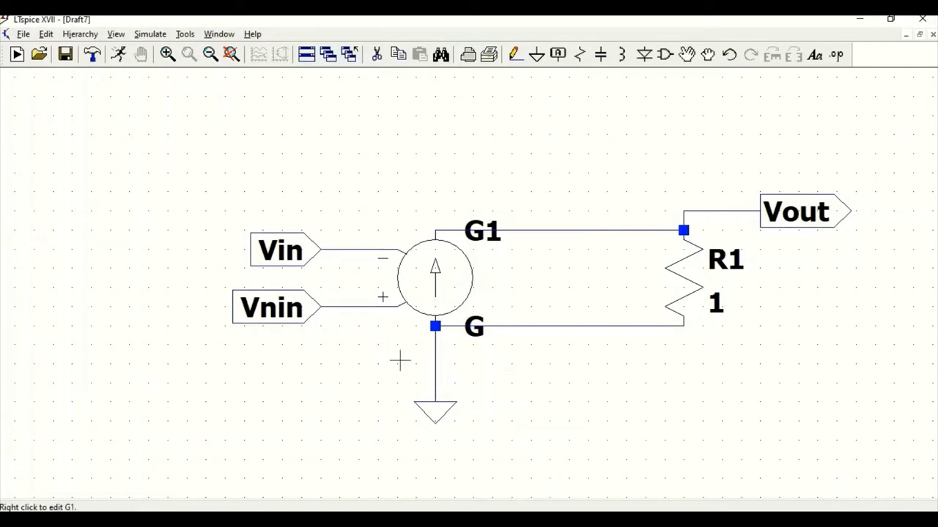
Set the value of the current source G1 to 1e6
right_click(434, 271)
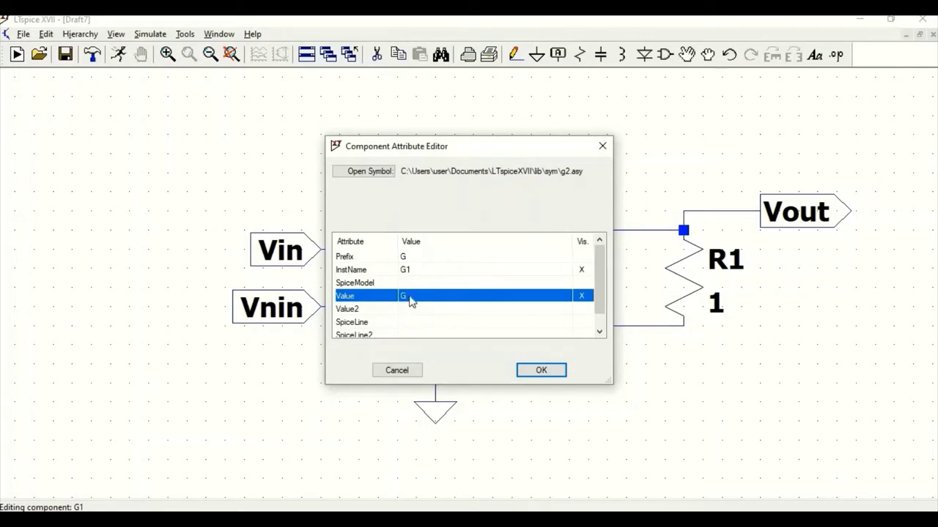
left_click(410, 298)
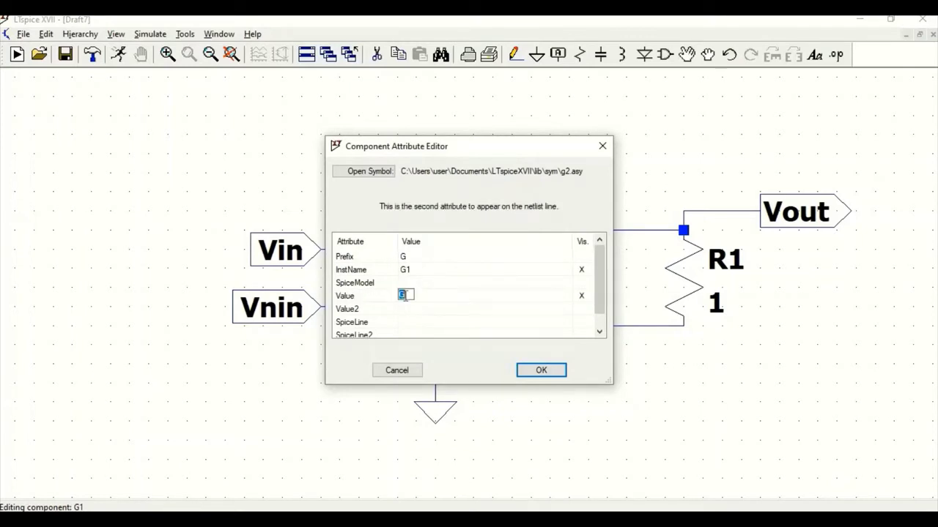
key("BackSpace")
type("1e6")
left_click(542, 371)
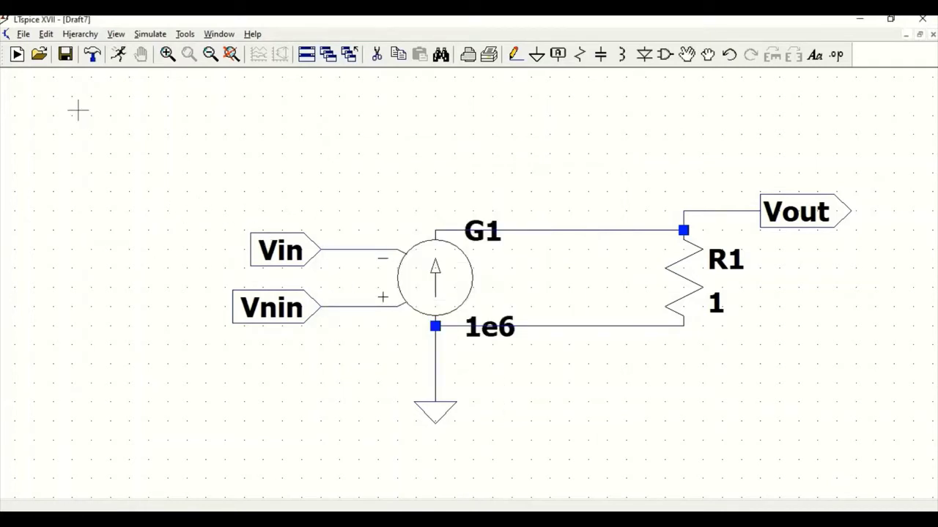
Save the schematic as Ideal_Opamp in the Ideal_op folder
left_click(24, 35)
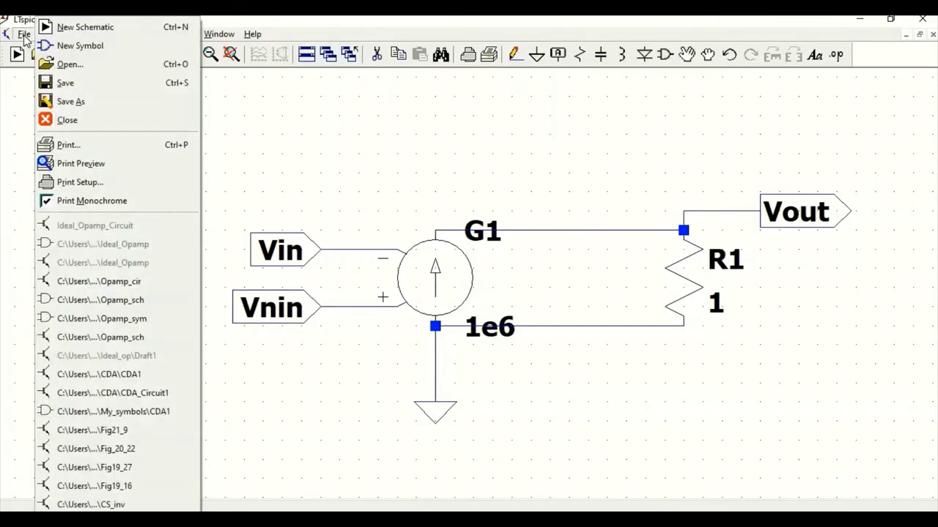
left_click(74, 102)
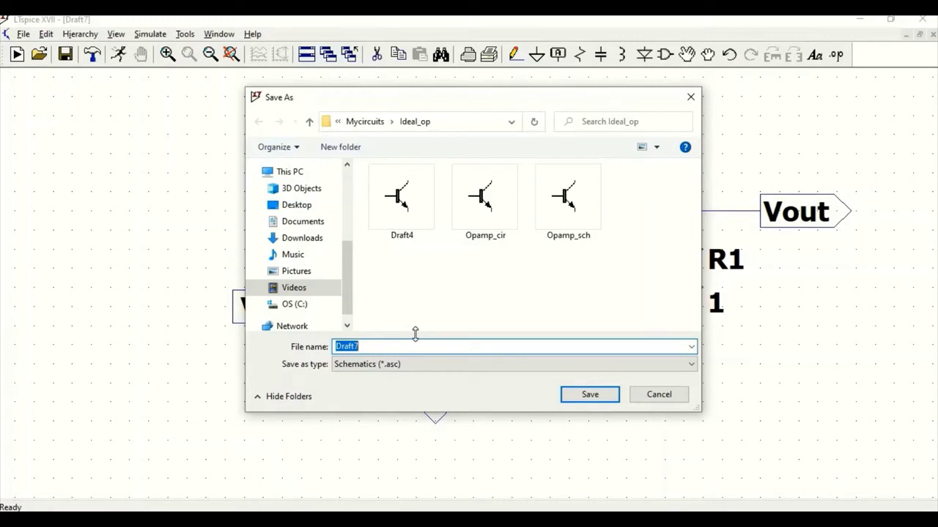
type("I")
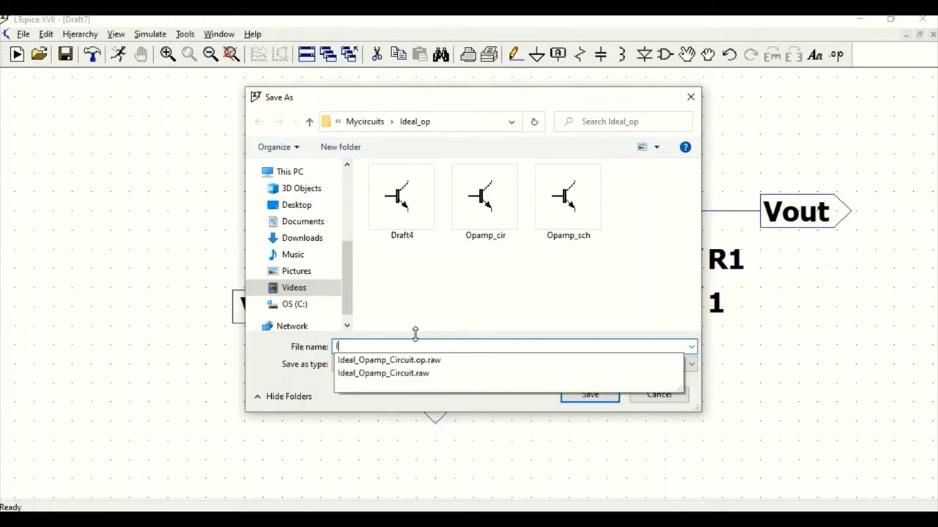
type("deal_Opamp")
left_click(542, 403)
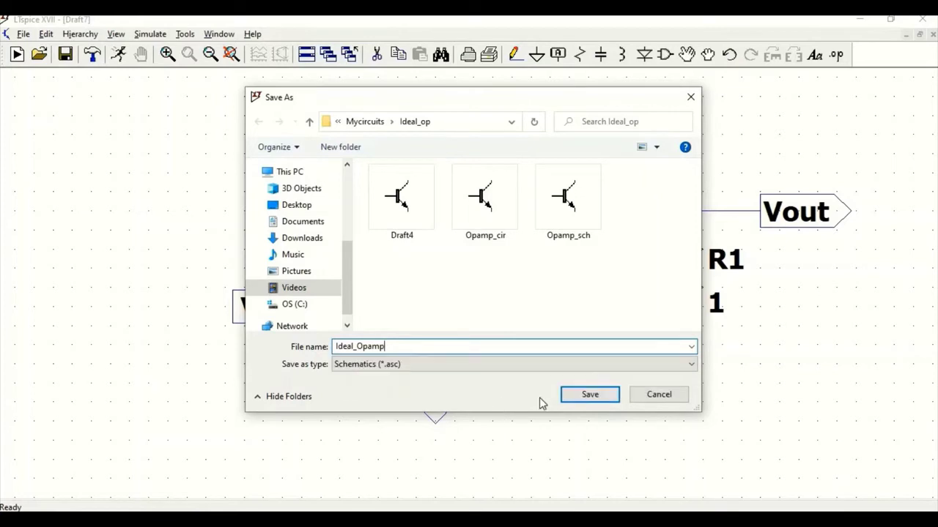
left_click(587, 396)
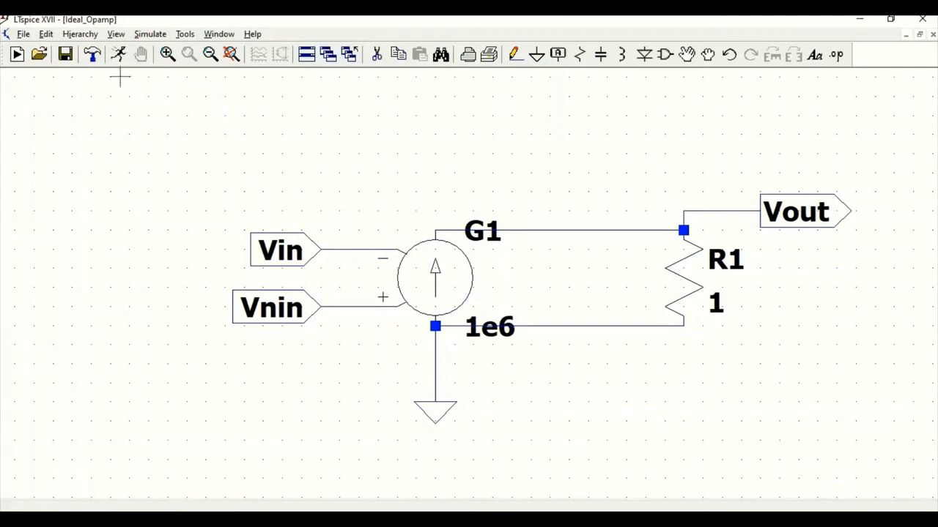
Create a new symbol for the schematic and draw a right-pointing triangle from lines, about seven grid spaces wide and five tall
left_click(80, 34)
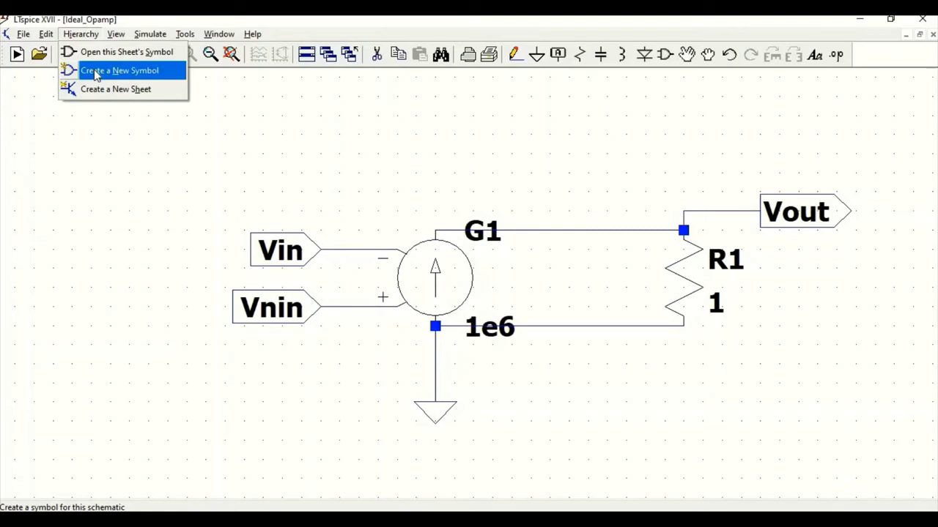
left_click(95, 72)
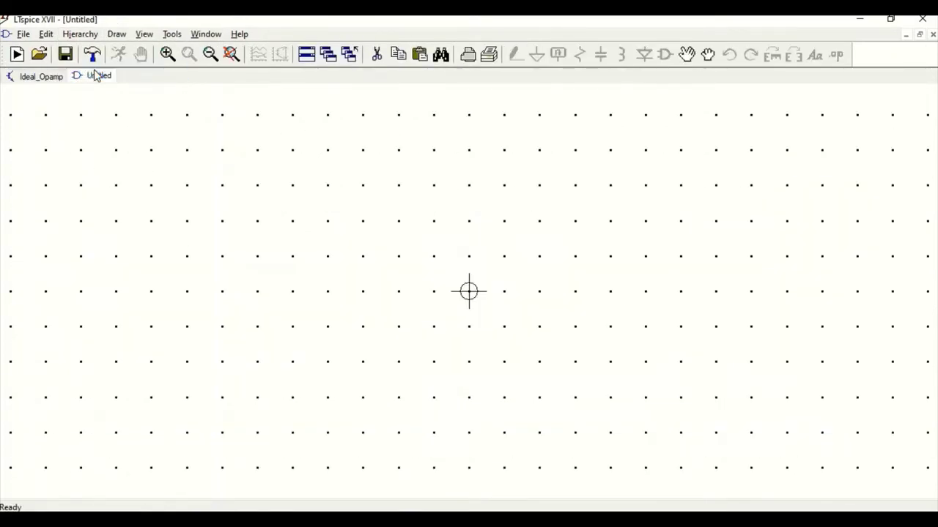
left_click(117, 34)
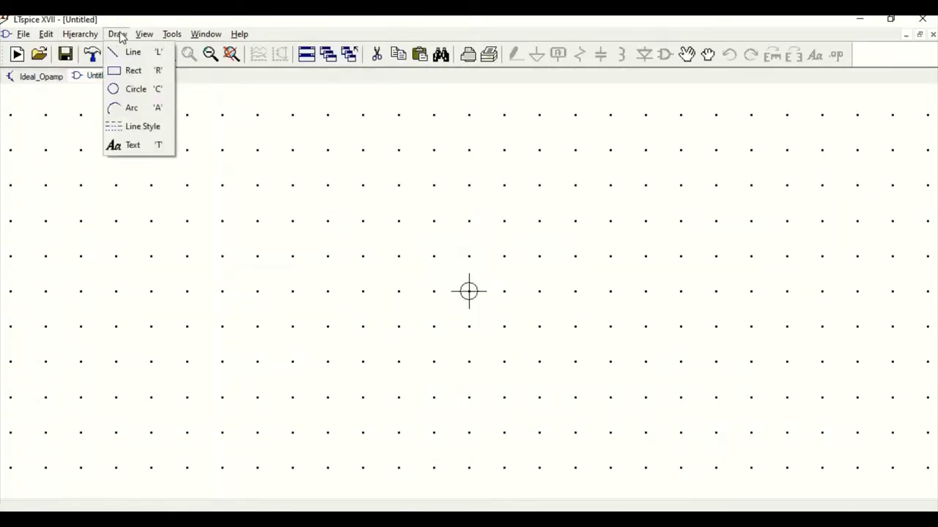
left_click(129, 57)
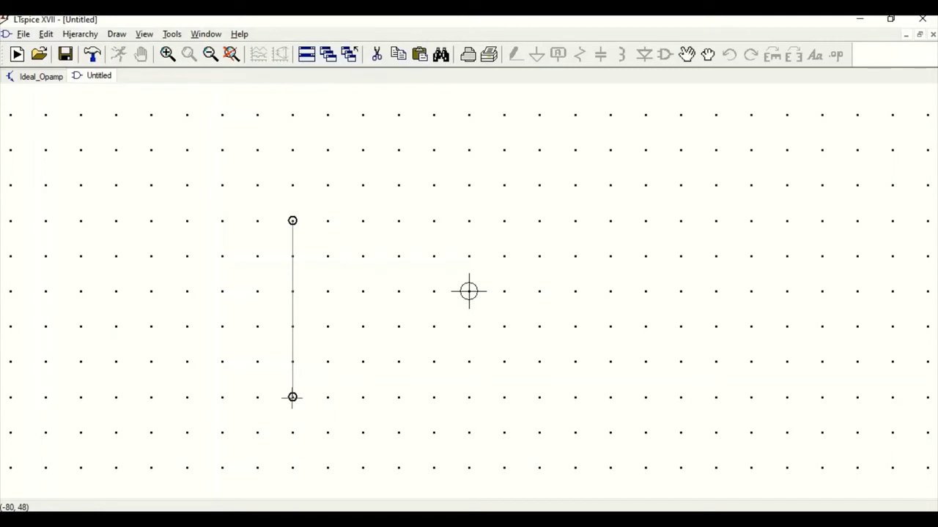
left_click(292, 397)
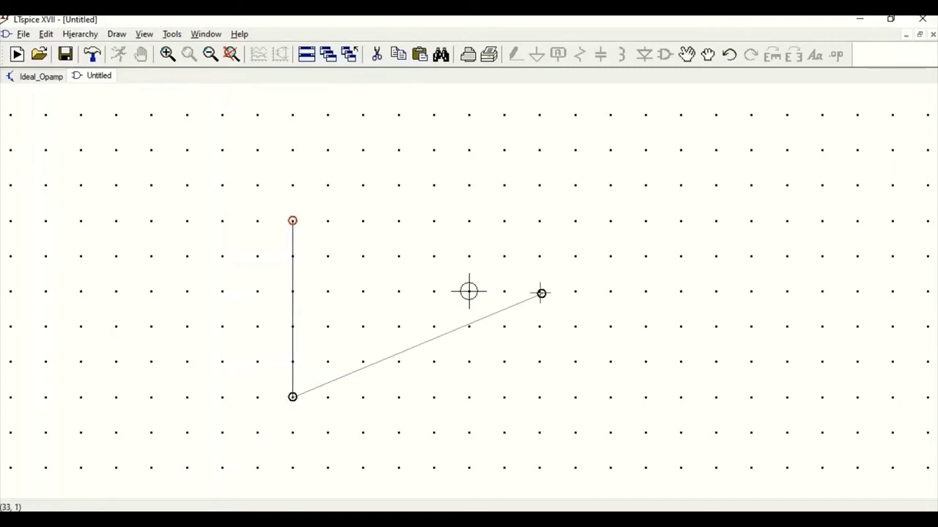
left_click(539, 291)
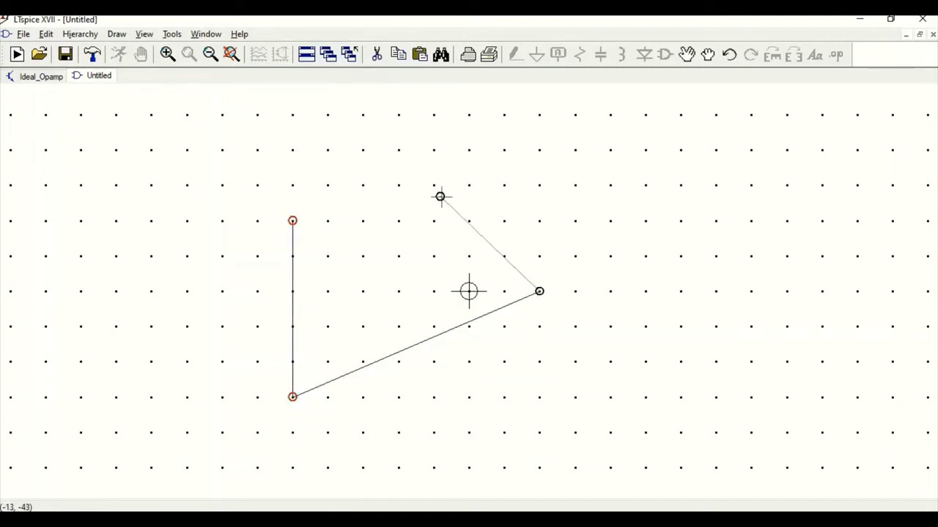
left_click(292, 221)
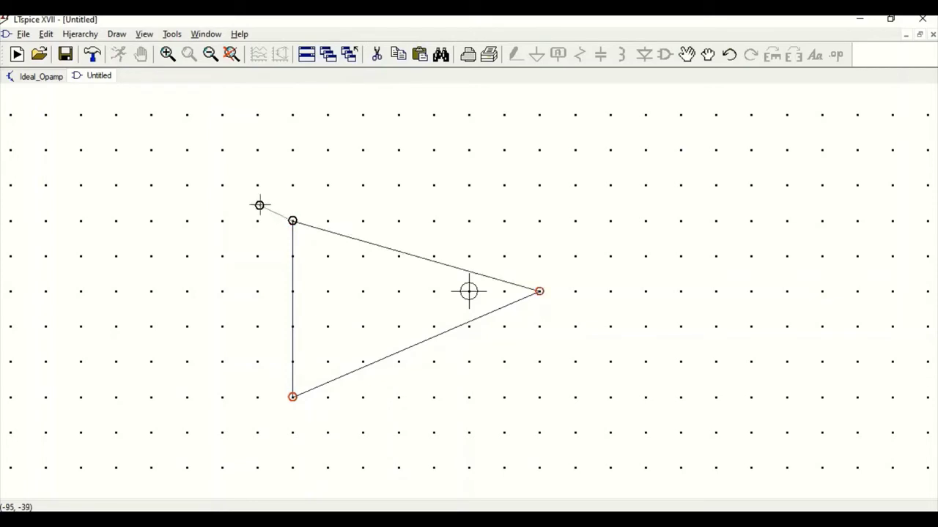
right_click(259, 205)
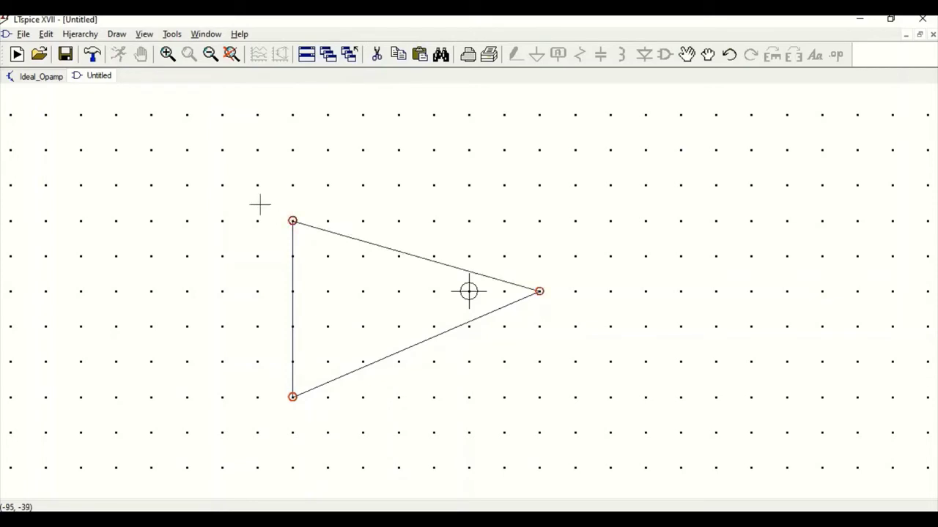
Add a pin labelled Vin with RIGHT label justification, two grid spaces left of the triangle near its upper corner
left_click(48, 35)
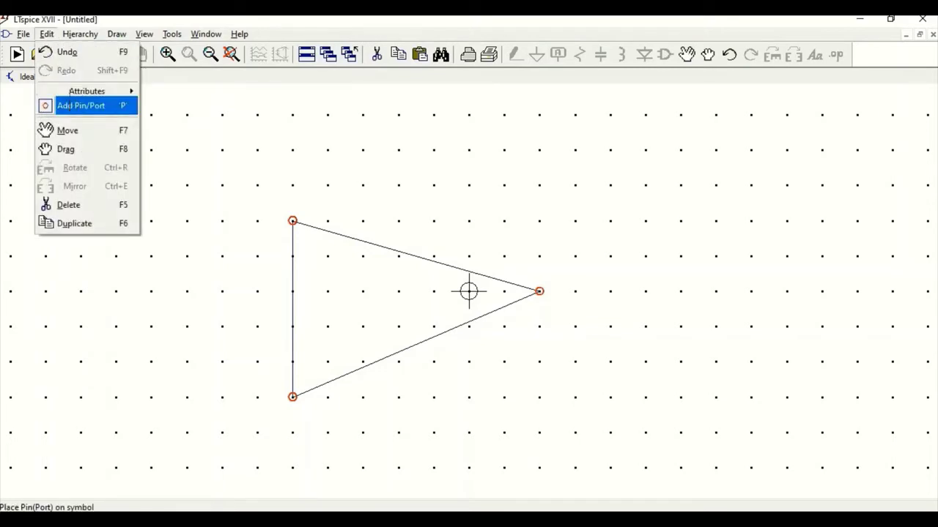
left_click(80, 105)
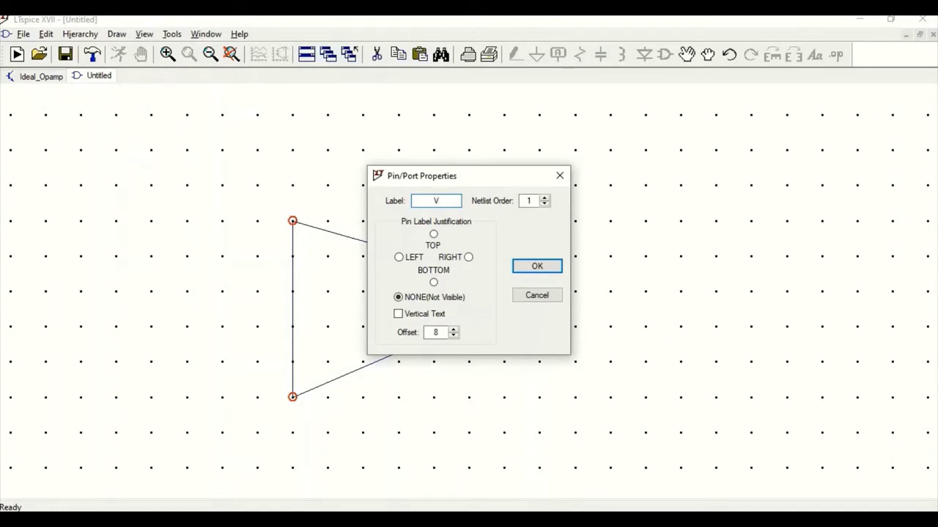
left_click(468, 257)
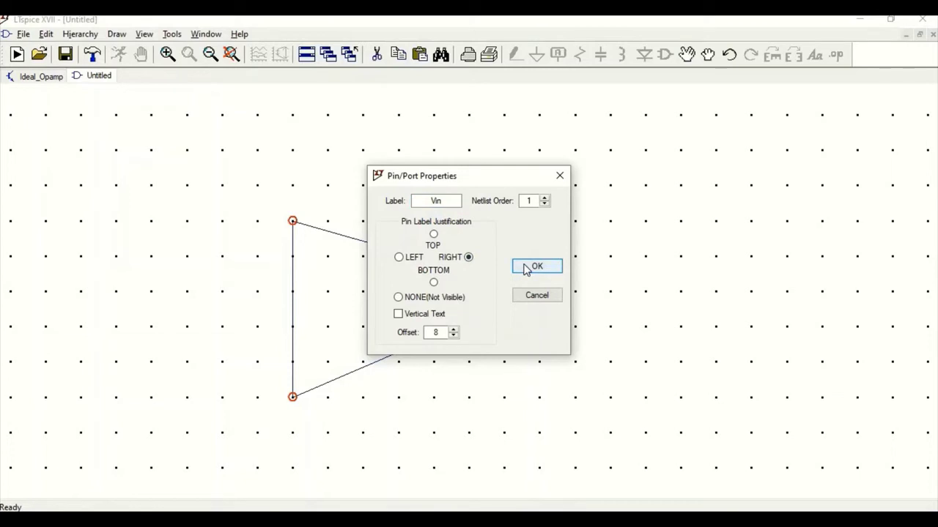
left_click(526, 267)
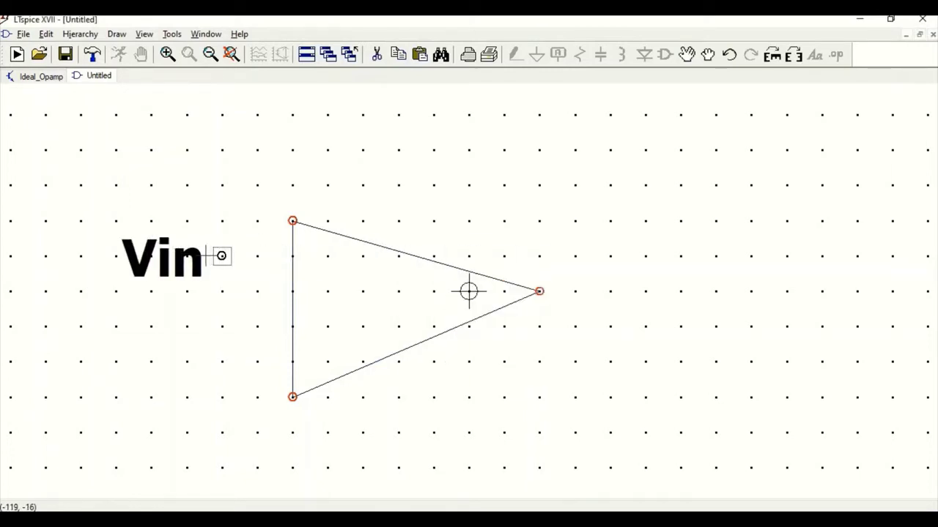
left_click(221, 255)
key("Left")
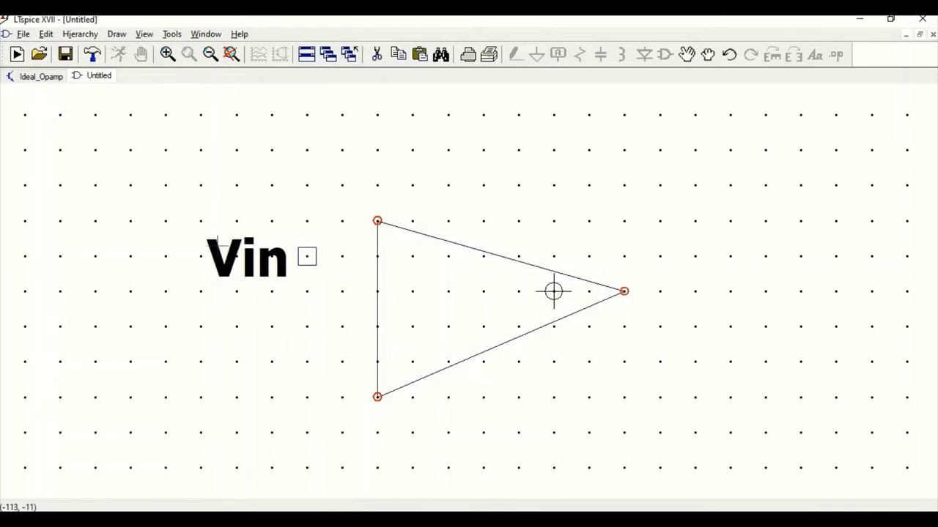
Add a pin labelled Vnin with RIGHT label justification, directly below the Vin pin near the triangle's lower corner
left_click(46, 34)
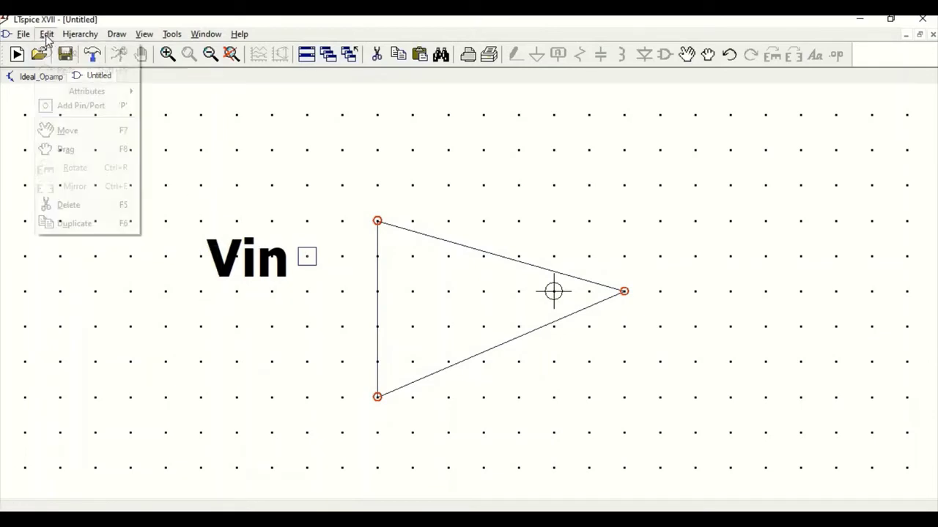
left_click(74, 107)
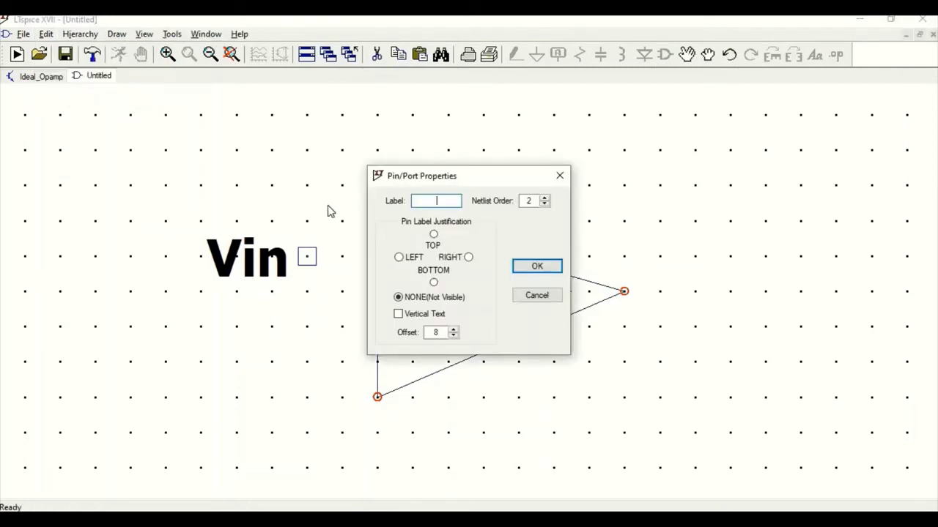
type("Vnin")
left_click(469, 258)
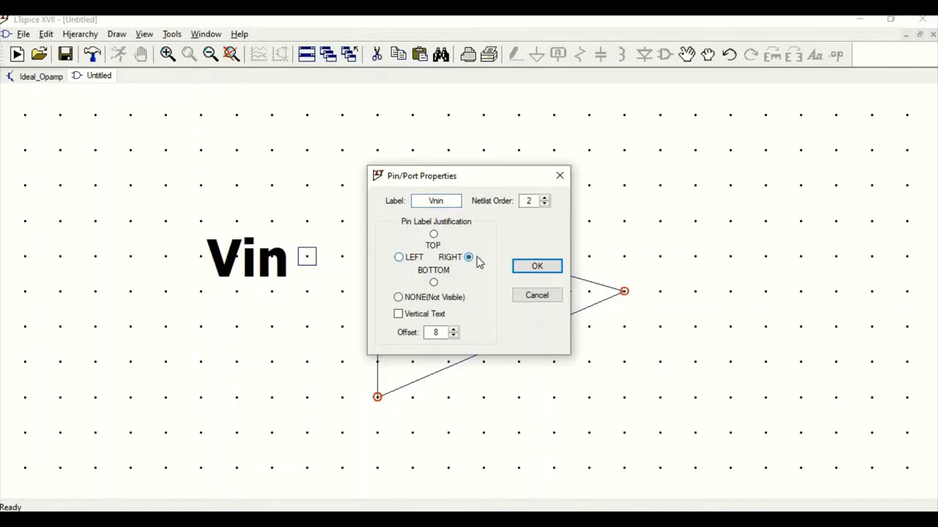
left_click(546, 266)
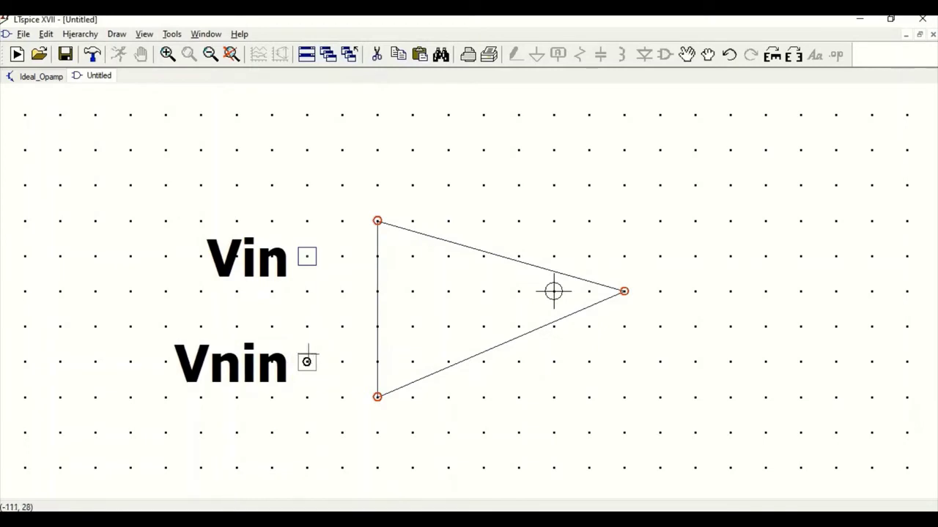
left_click(306, 361)
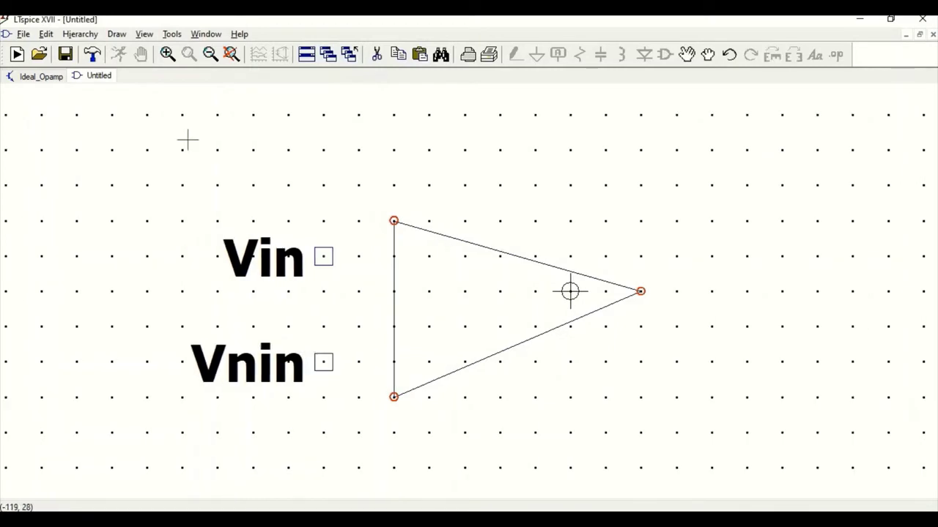
Add a pin labelled Vout with LEFT label justification, two grid spaces to the right of the triangle's tip
left_click(46, 35)
left_click(77, 106)
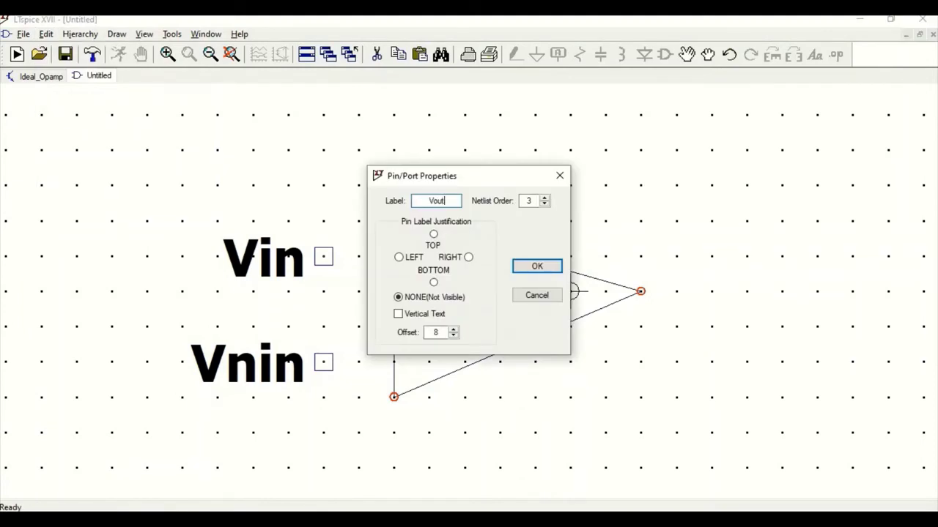
left_click(398, 258)
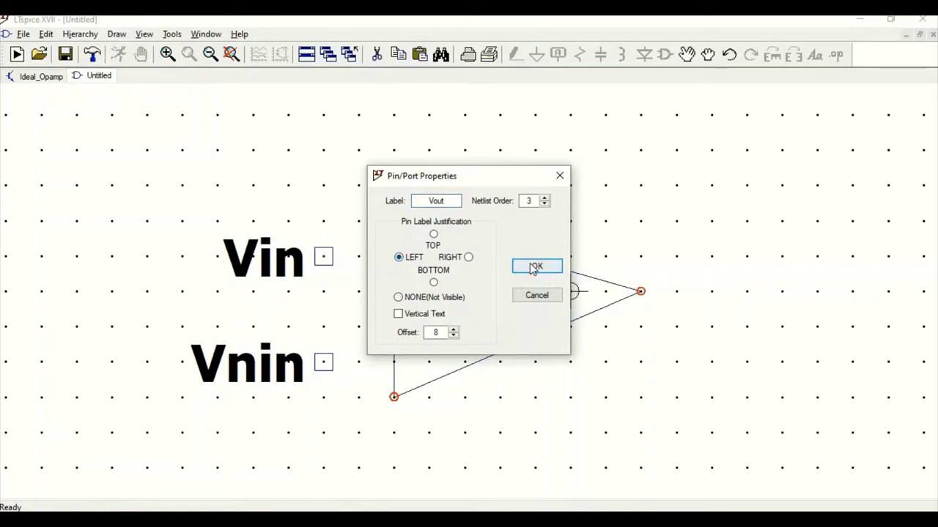
left_click(537, 266)
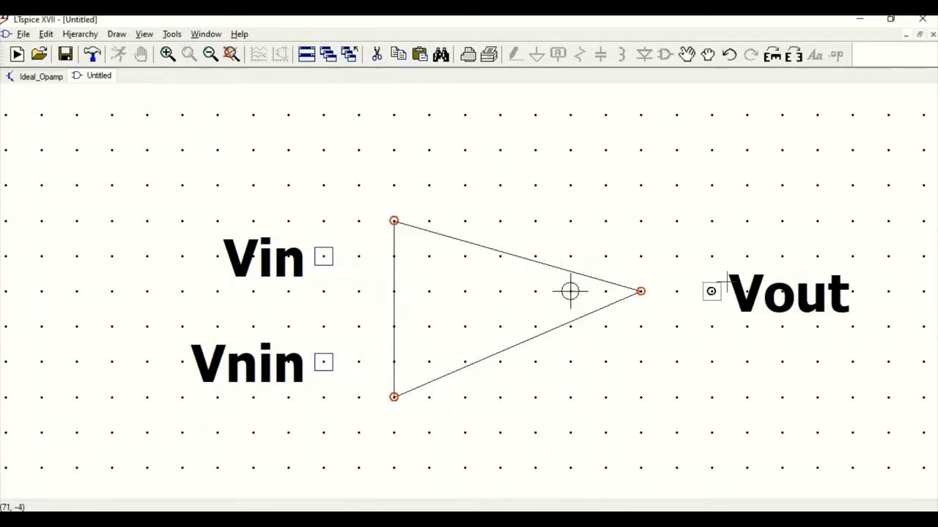
left_click(701, 282)
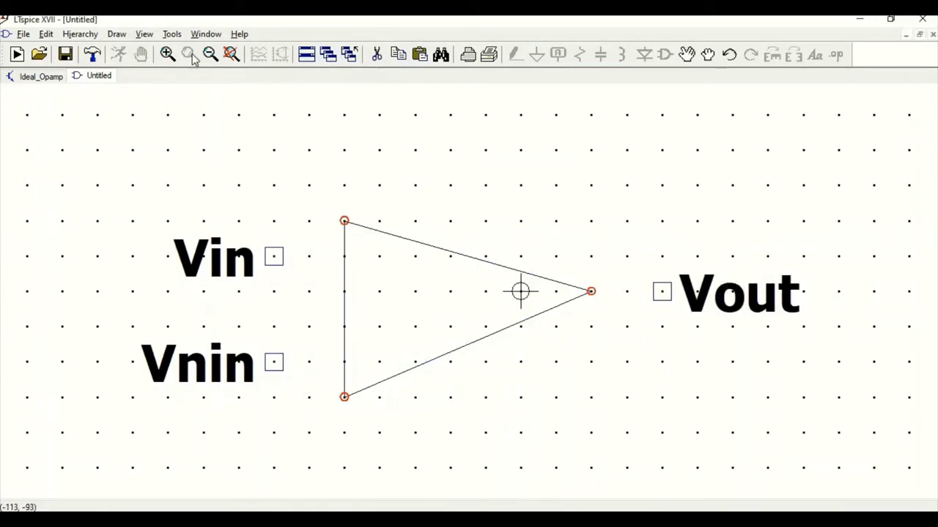
Draw a horizontal line two grid spaces long from the Vin pin to the triangle's vertical side
left_click(114, 34)
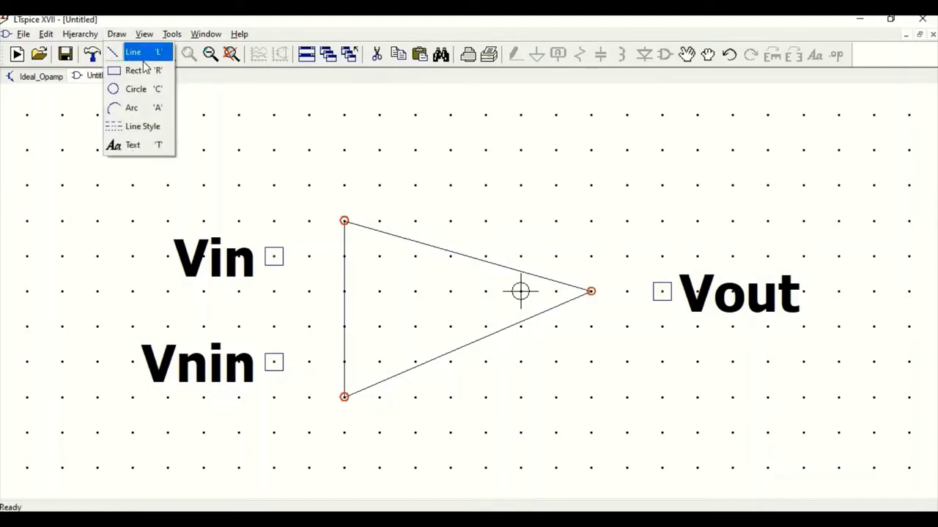
left_click(128, 50)
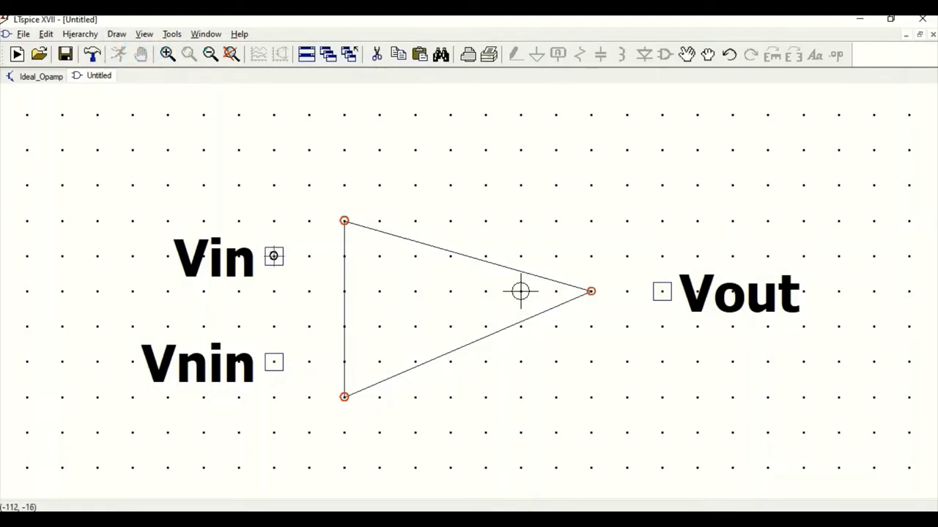
left_click(273, 256)
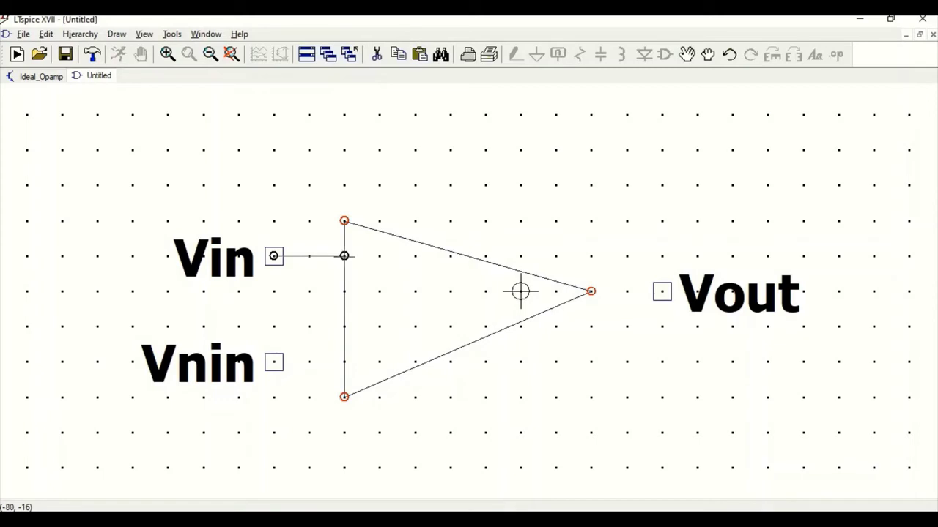
left_click(345, 256)
right_click(298, 278)
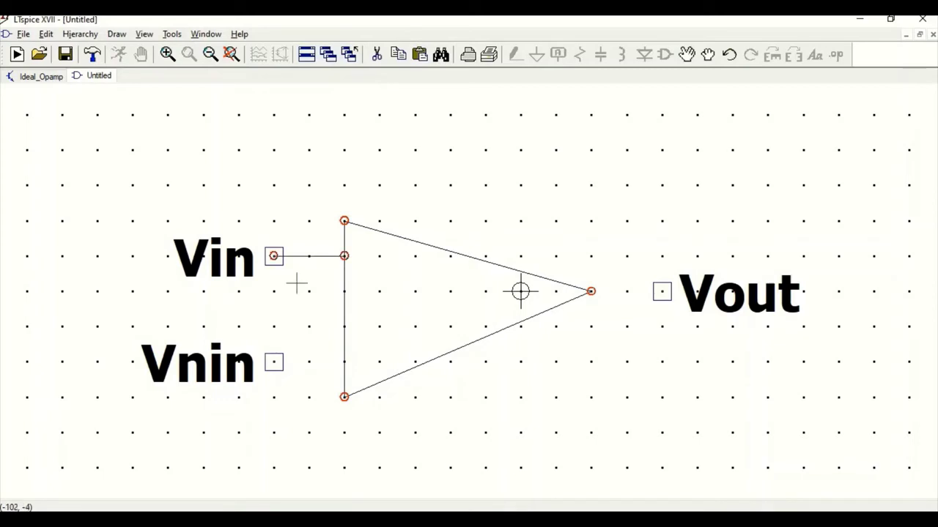
Draw a horizontal line two grid spaces long from the Vnin pin to the triangle's vertical side
left_click(117, 34)
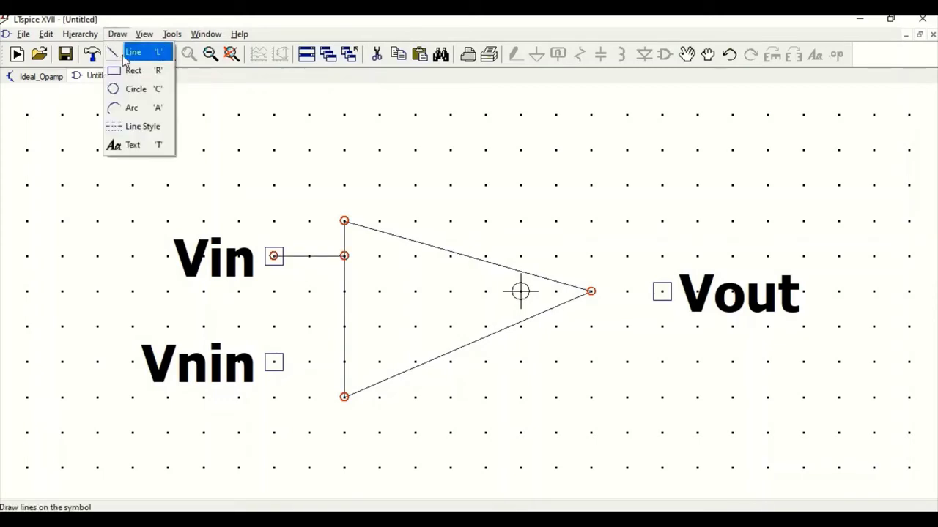
left_click(132, 50)
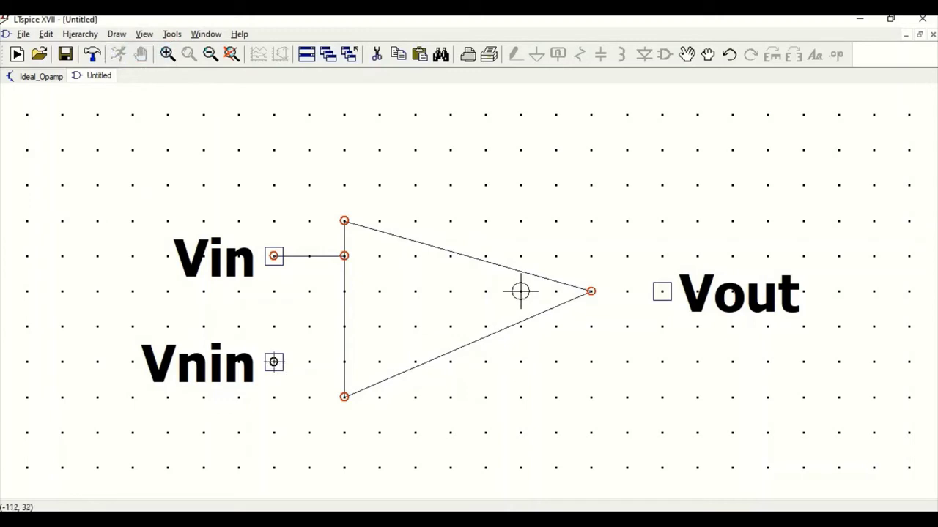
left_click(273, 361)
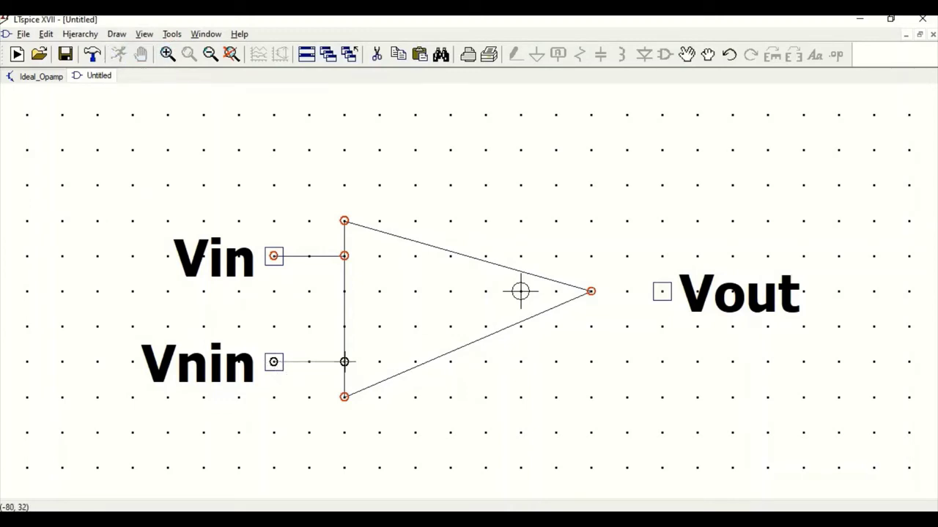
left_click(345, 361)
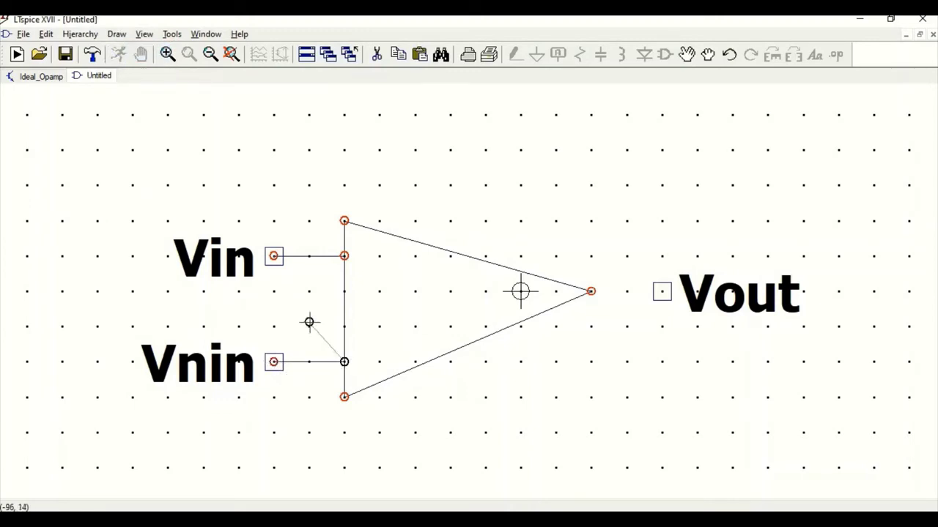
right_click(309, 323)
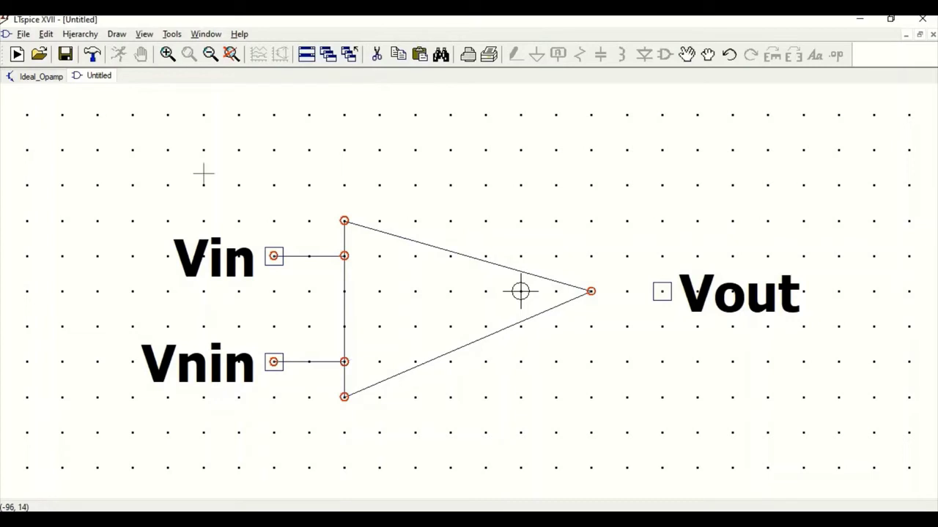
Draw a horizontal line two grid spaces long from the triangle's tip to the Vout pin
left_click(117, 33)
left_click(129, 51)
left_click(591, 292)
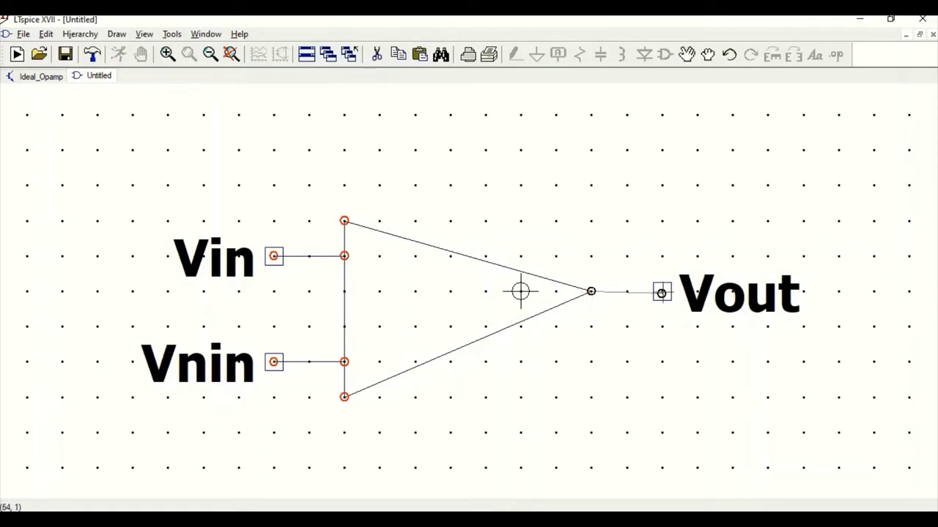
left_click(661, 292)
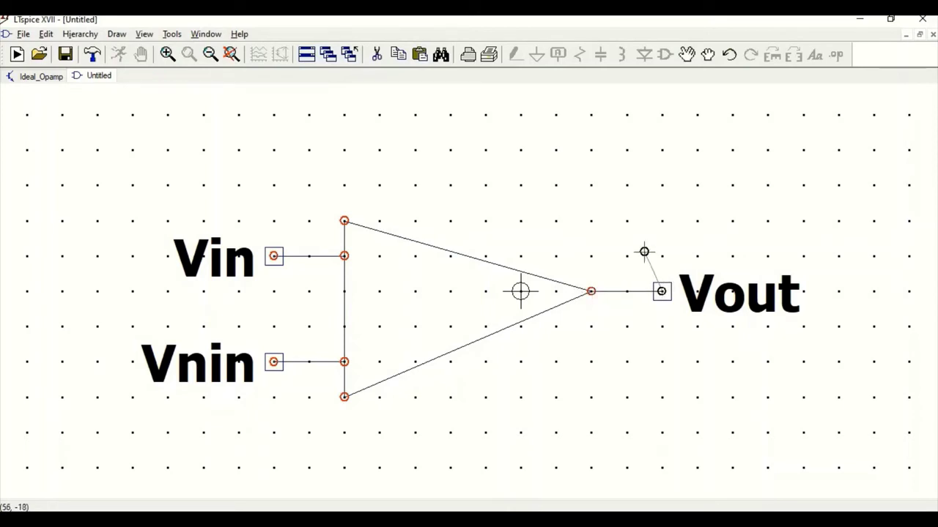
right_click(644, 252)
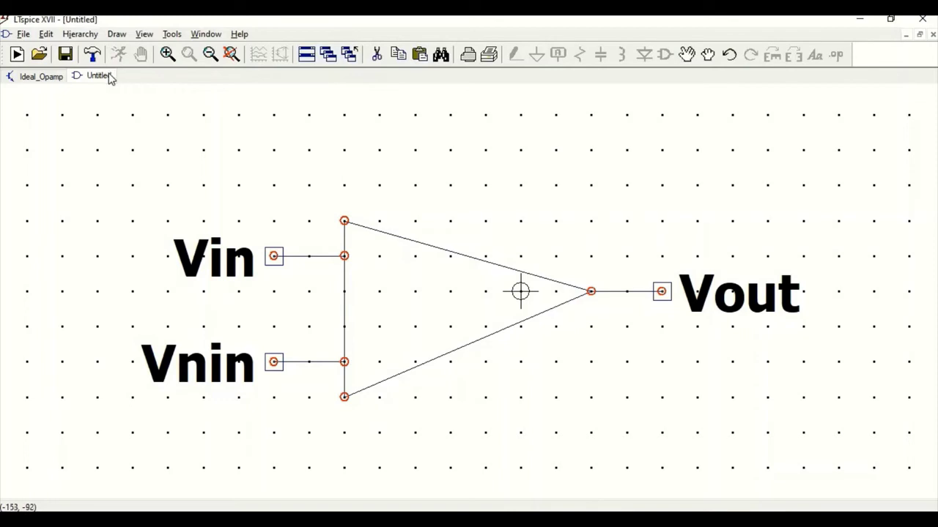
Save the symbol as Ideal_Opamp in the My_symbols folder inside LTspiceXVII\lib\sym
left_click(24, 34)
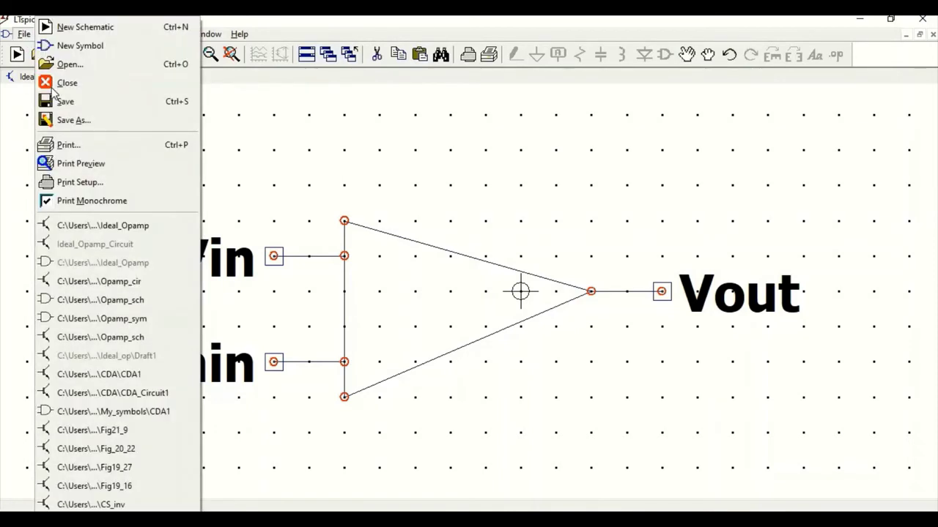
left_click(74, 121)
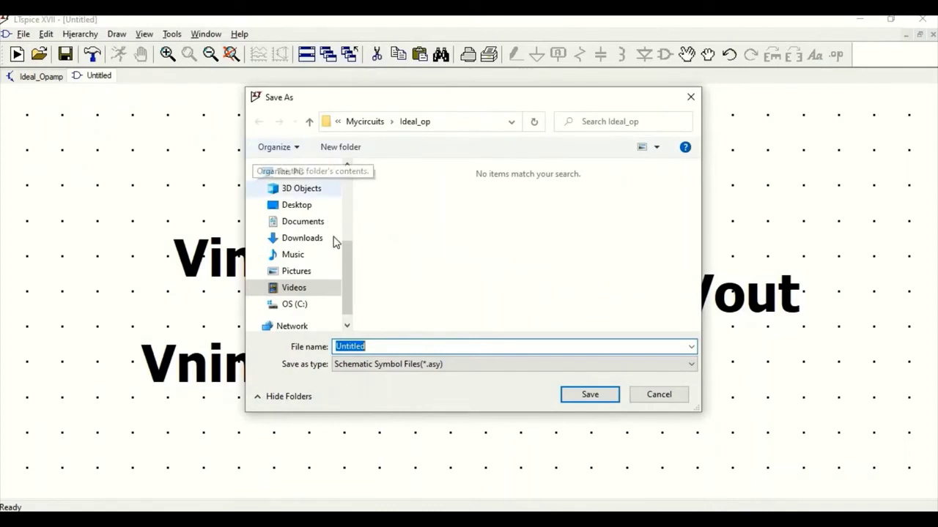
left_click_drag(351, 265, 348, 215)
left_click(312, 221)
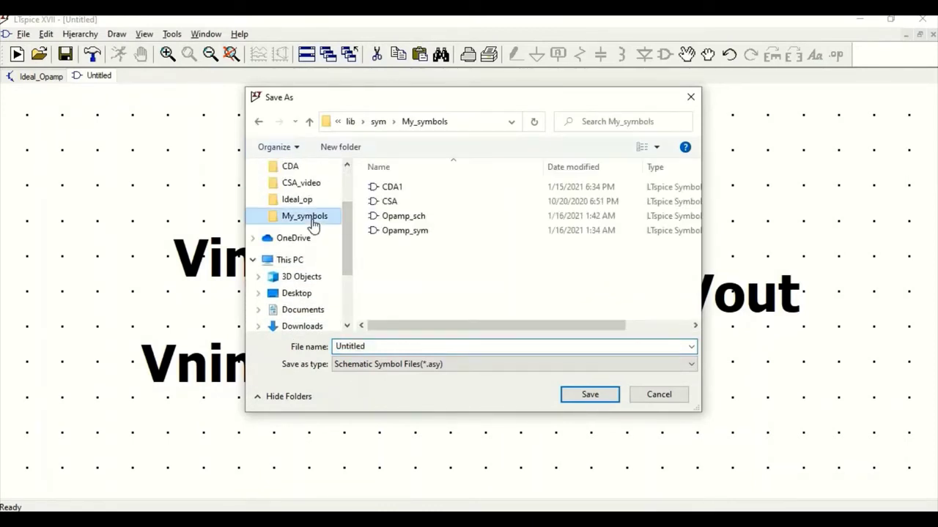
left_click(378, 124)
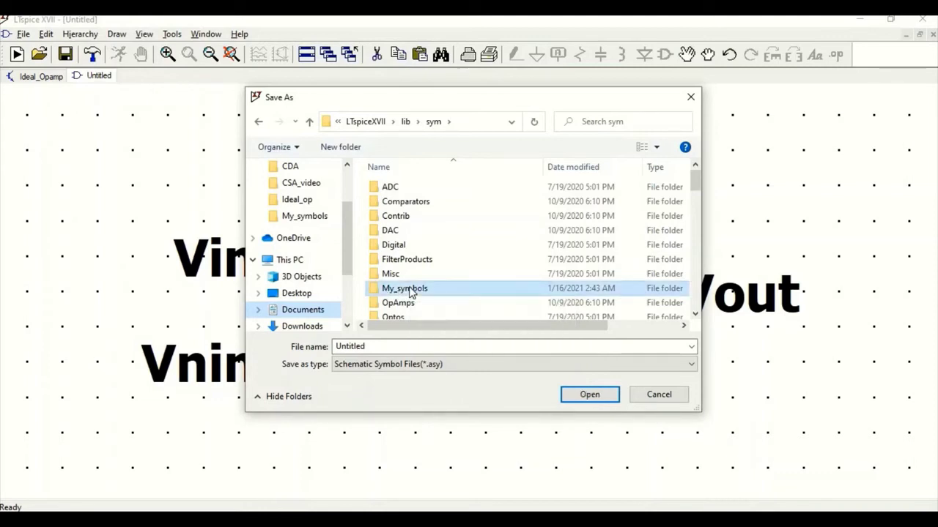
double_click(405, 288)
left_click(373, 348)
double_click(373, 348)
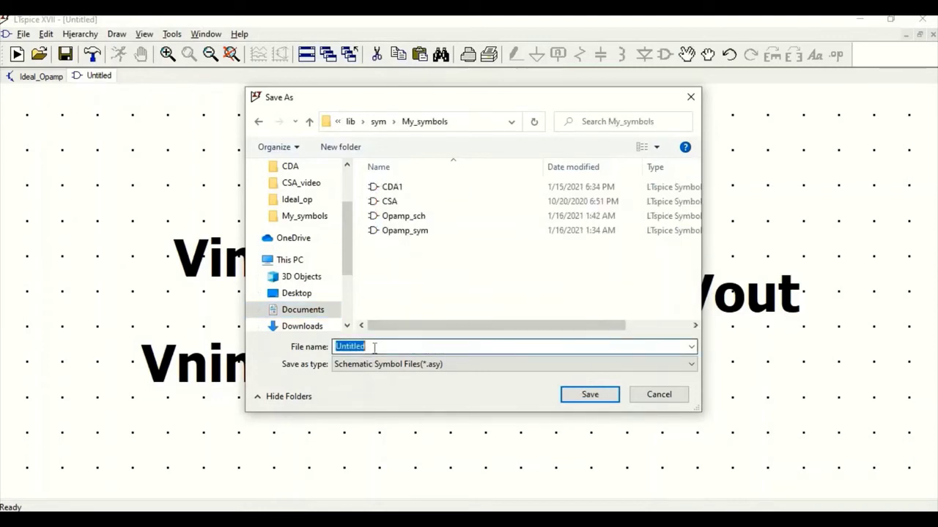
type("Ideal_")
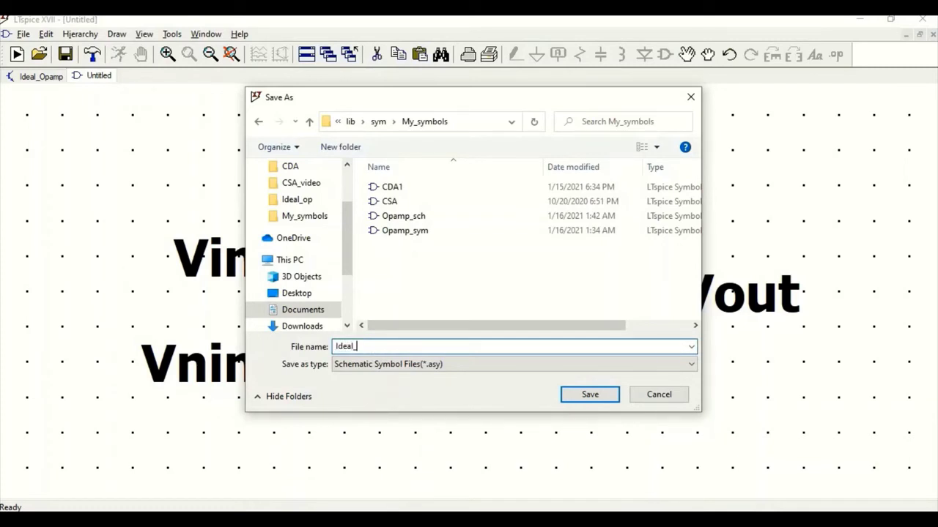
type("Opamp")
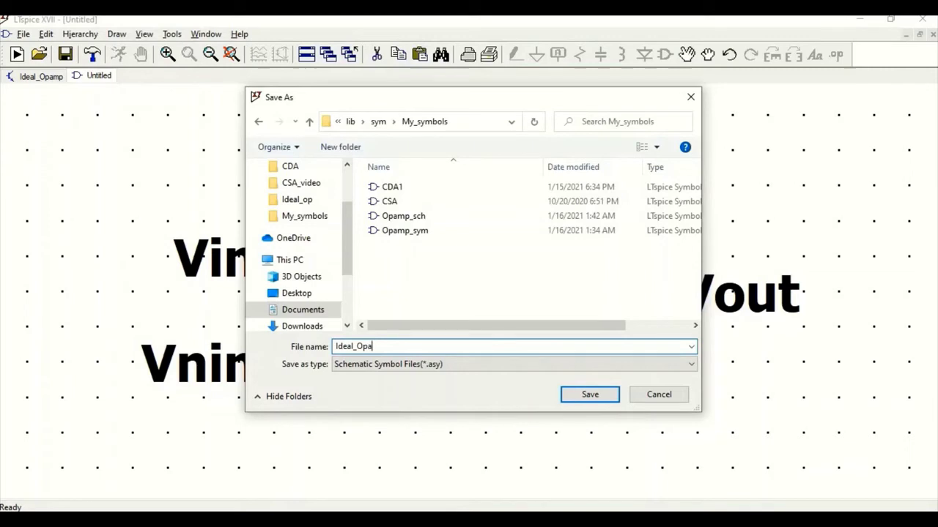
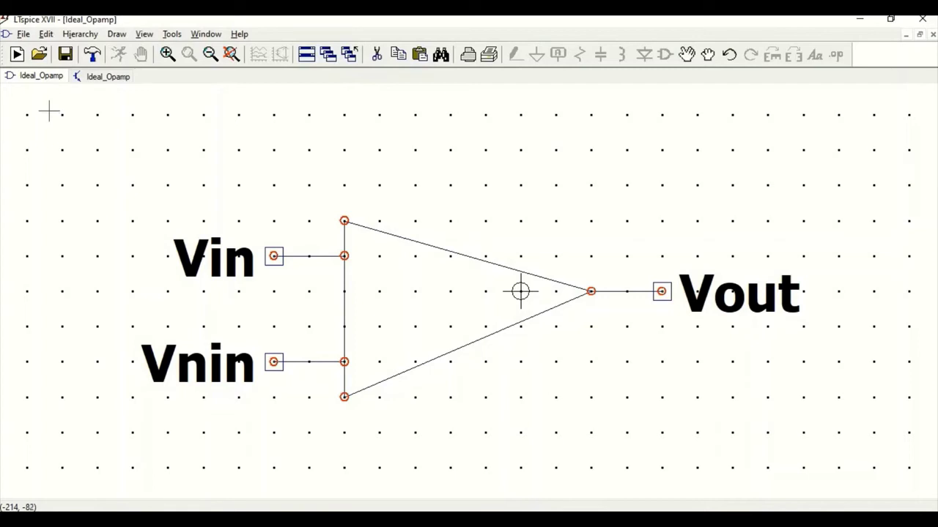
Create a new schematic and place one Ideal_Opamp component from the My_symbols library near the middle of the sheet
left_click(18, 54)
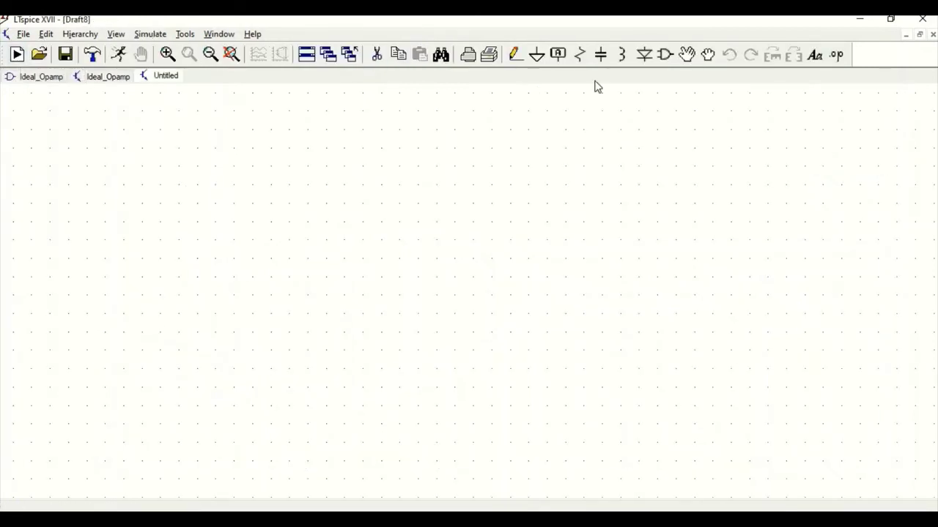
left_click(666, 56)
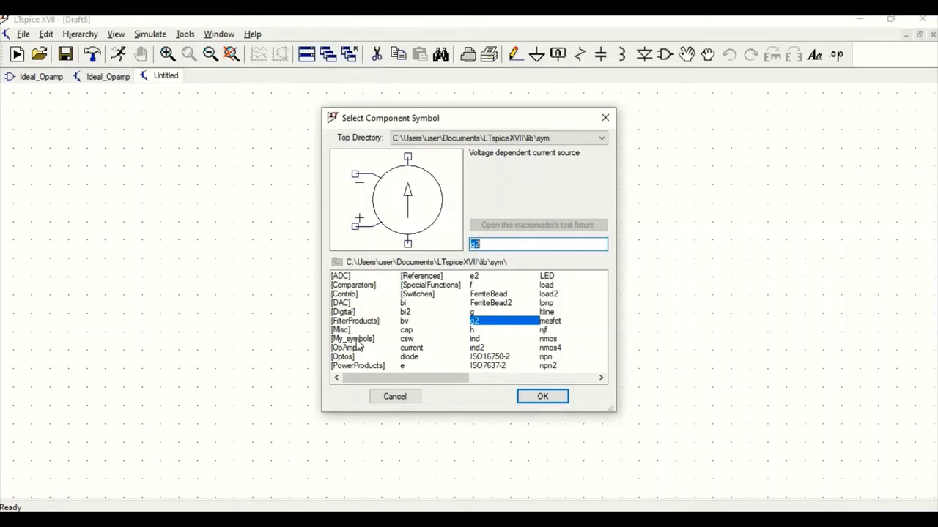
left_click(358, 341)
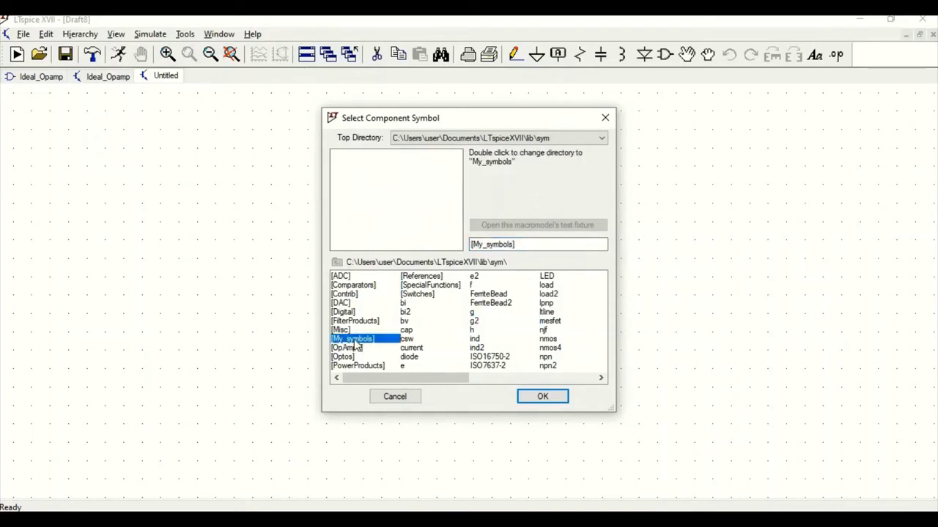
double_click(355, 341)
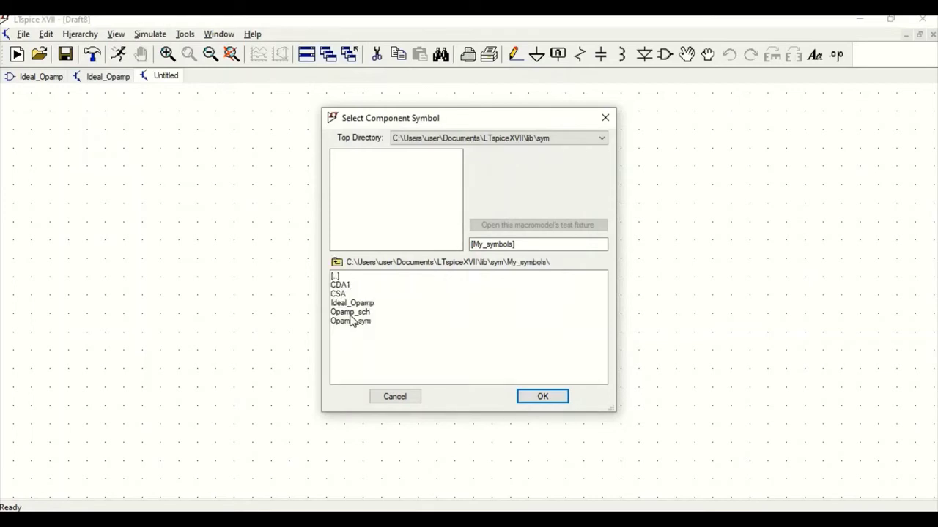
left_click(350, 304)
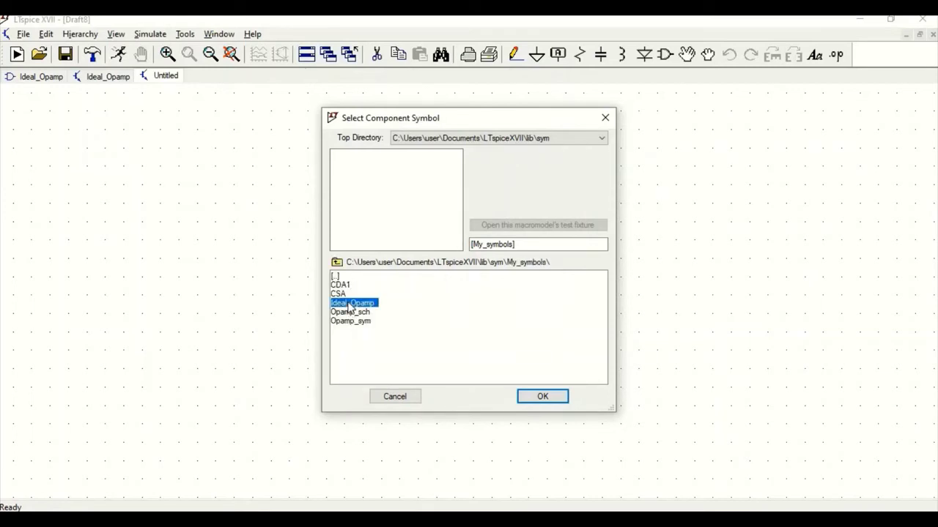
left_click(542, 397)
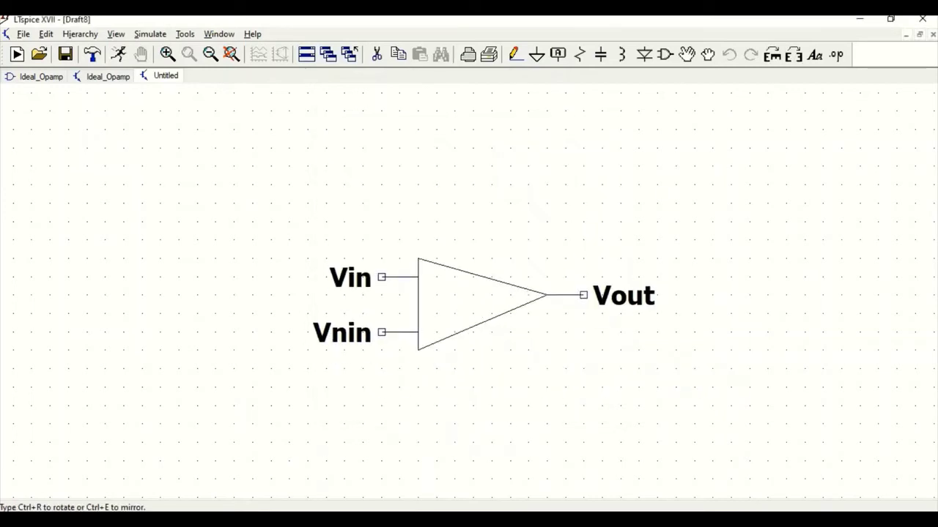
left_click(479, 304)
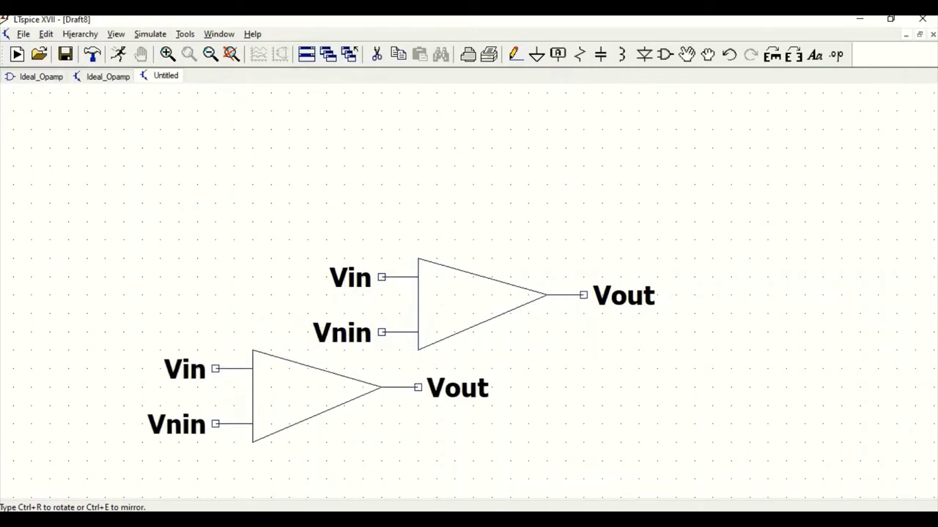
key("Escape")
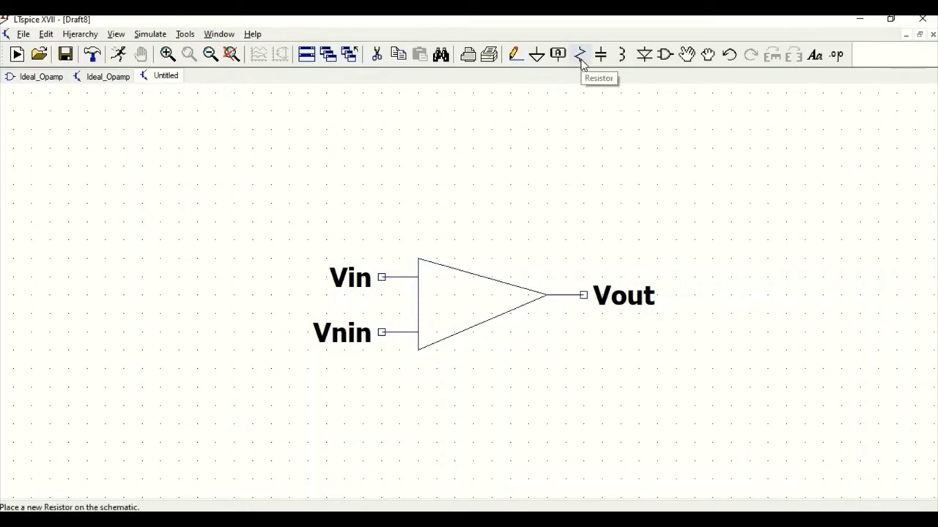
Place three resistors: vertical R1 beyond the op-amp's output, horizontal R2 above the op-amp, and horizontal R3 on the Vin side level with Vin
key("F3")
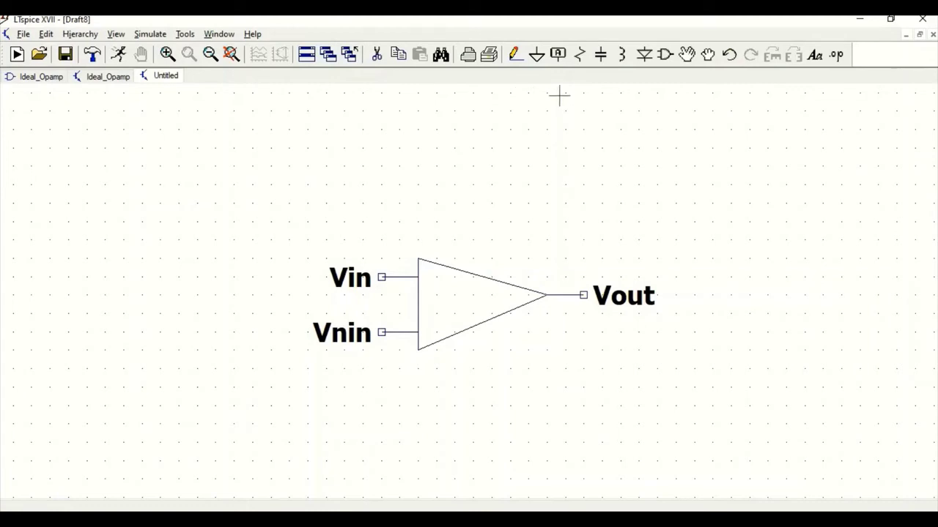
left_click(580, 55)
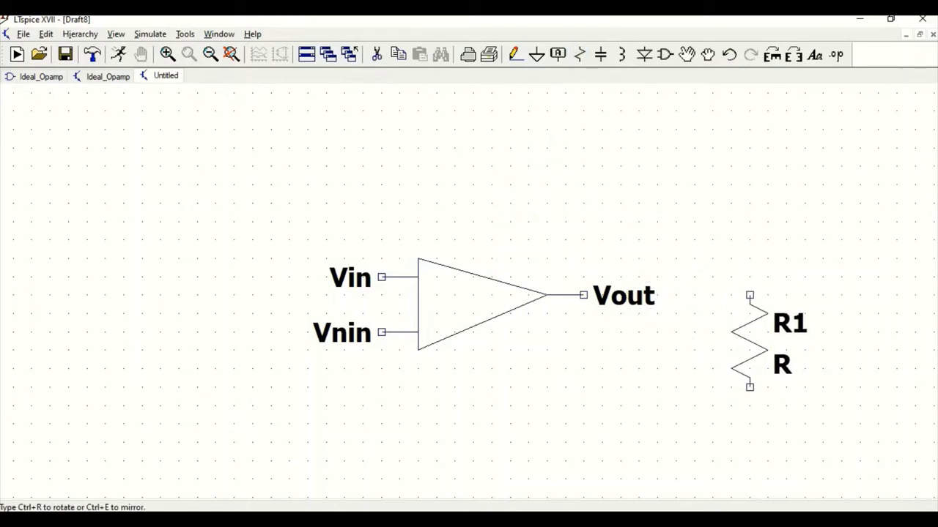
left_click(730, 340)
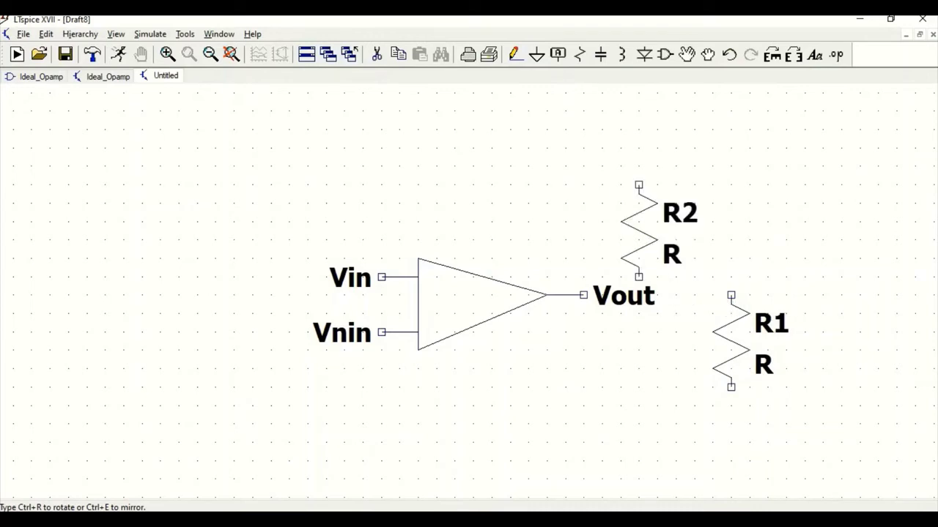
key("ctrl+r")
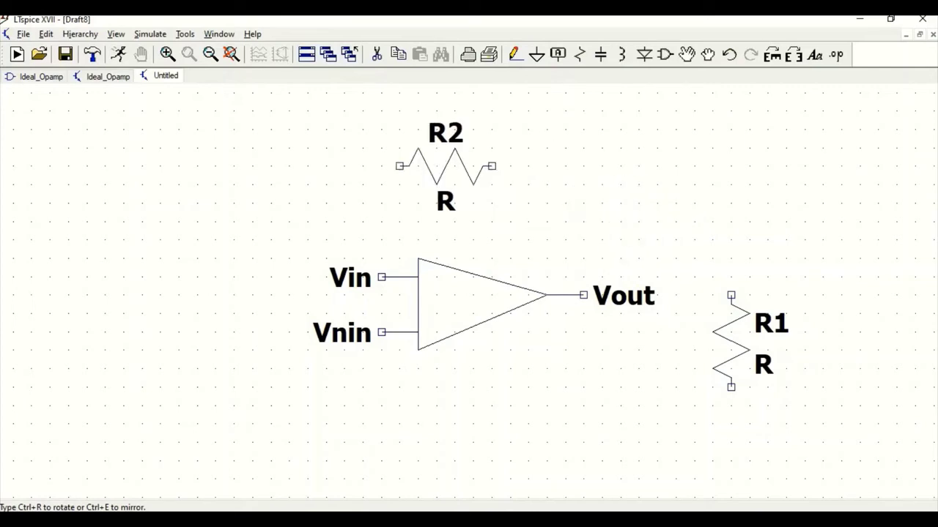
left_click(464, 185)
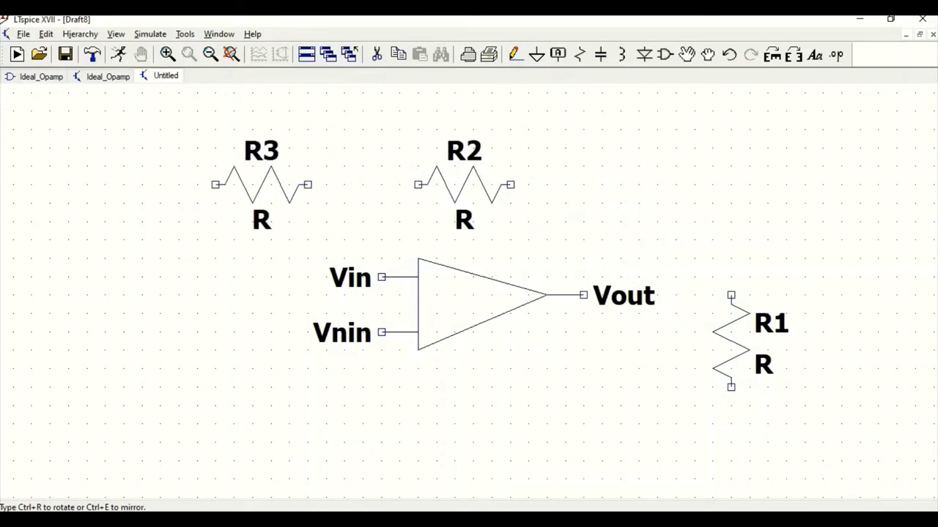
left_click(188, 277)
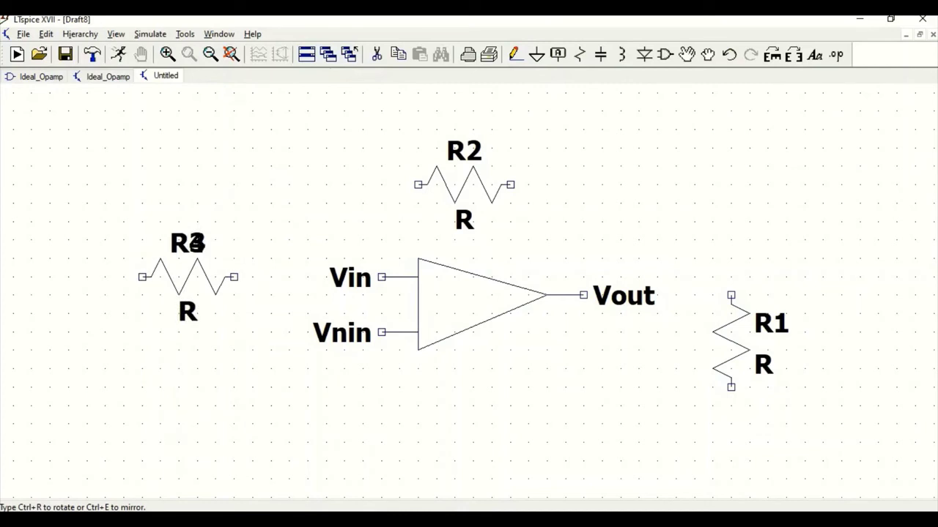
key("Escape")
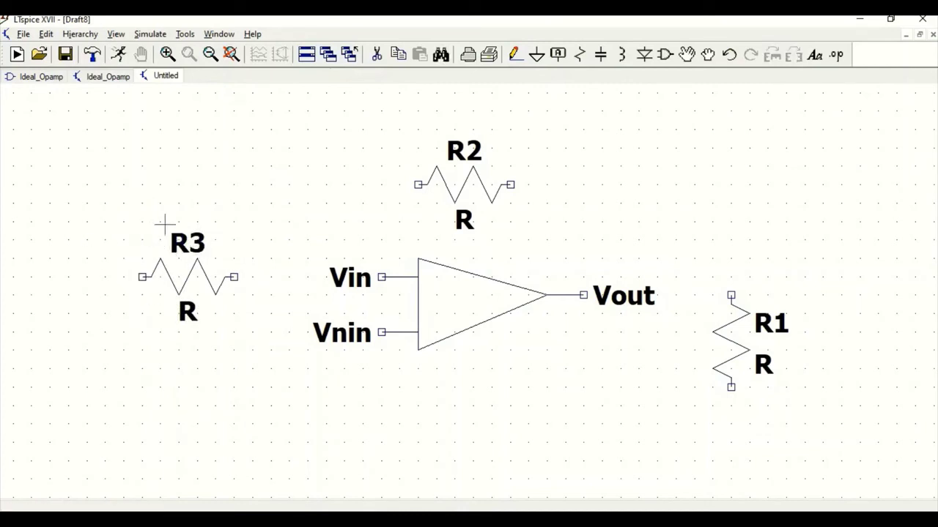
Place two ground symbols, one below the op-amp's input side and one two grid spaces below R1
left_click(533, 57)
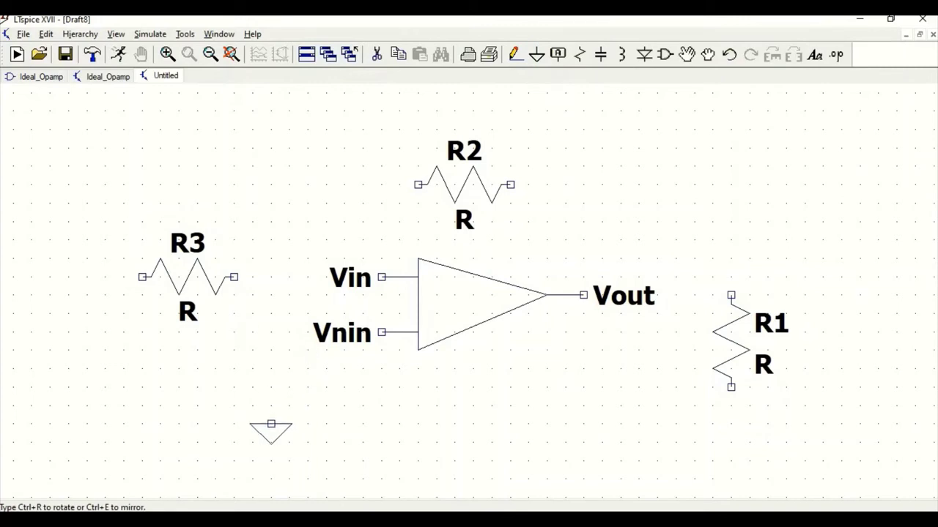
left_click(271, 424)
left_click(731, 431)
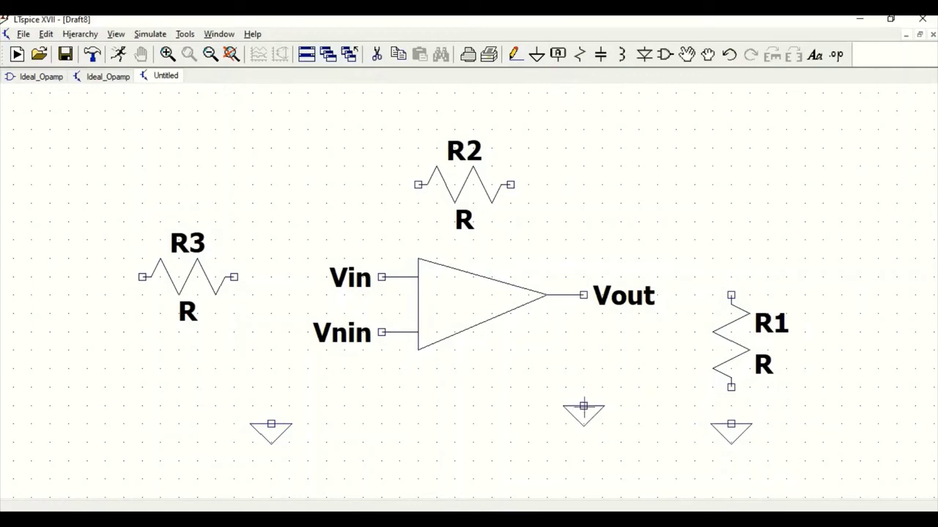
key("Escape")
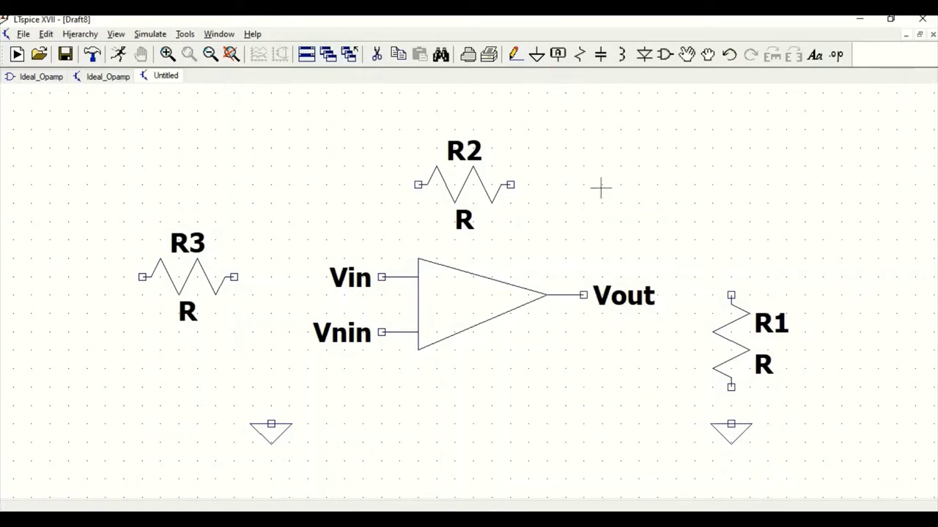
Place one voltage source from the main symbol library below R3, to the left of the first ground symbol
left_click(665, 54)
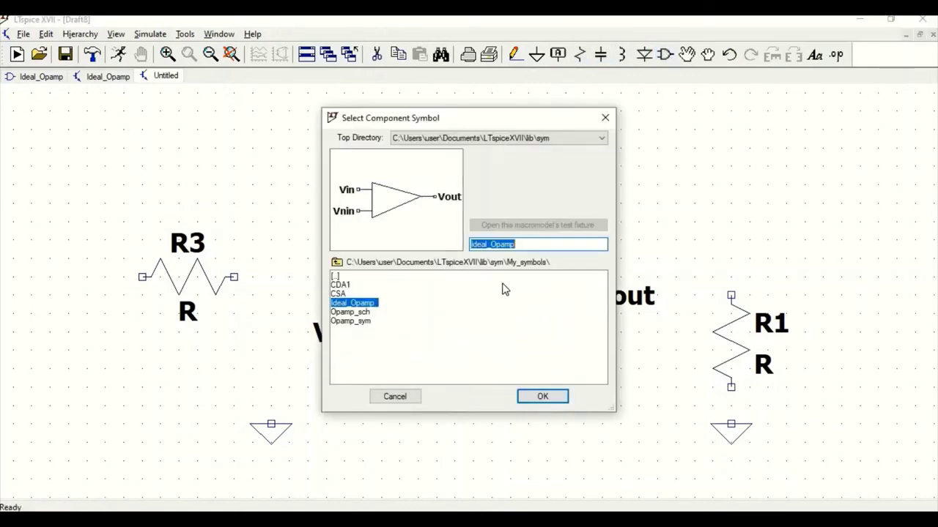
double_click(335, 276)
left_click(537, 380)
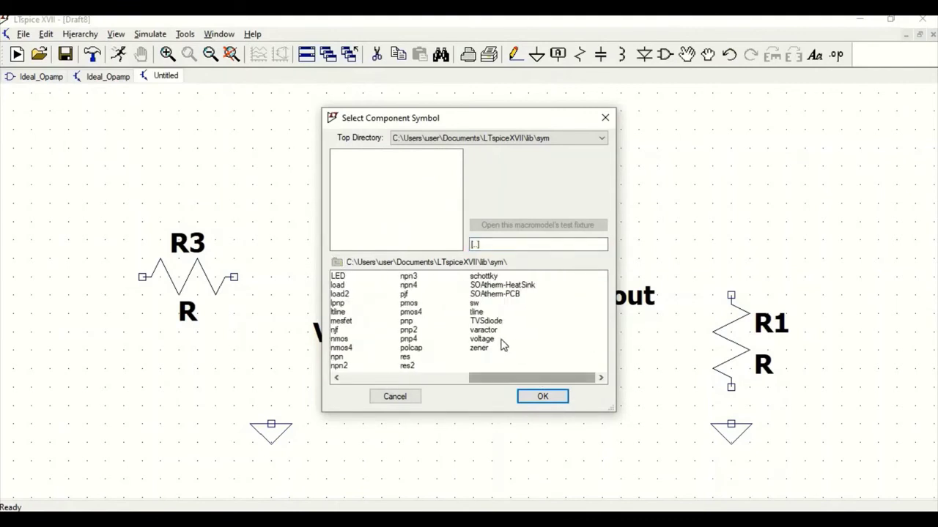
left_click(489, 340)
left_click(542, 396)
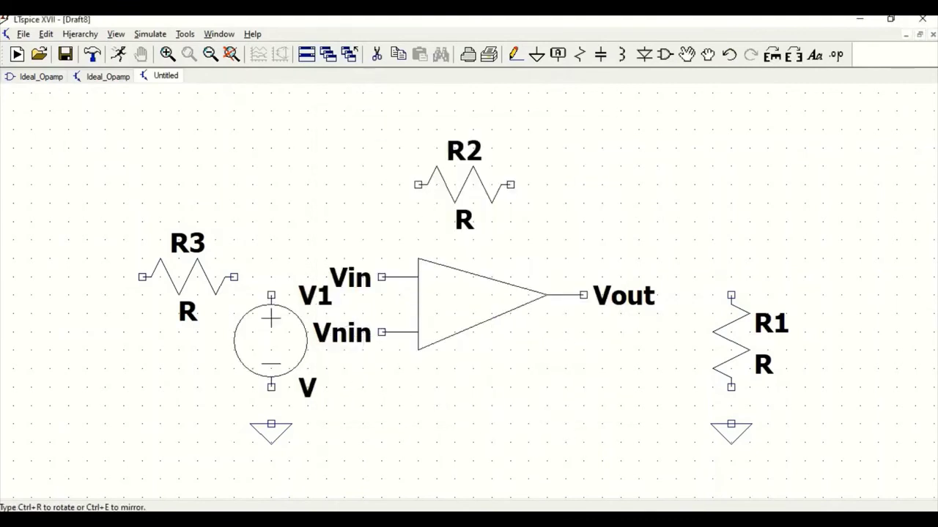
left_click(123, 396)
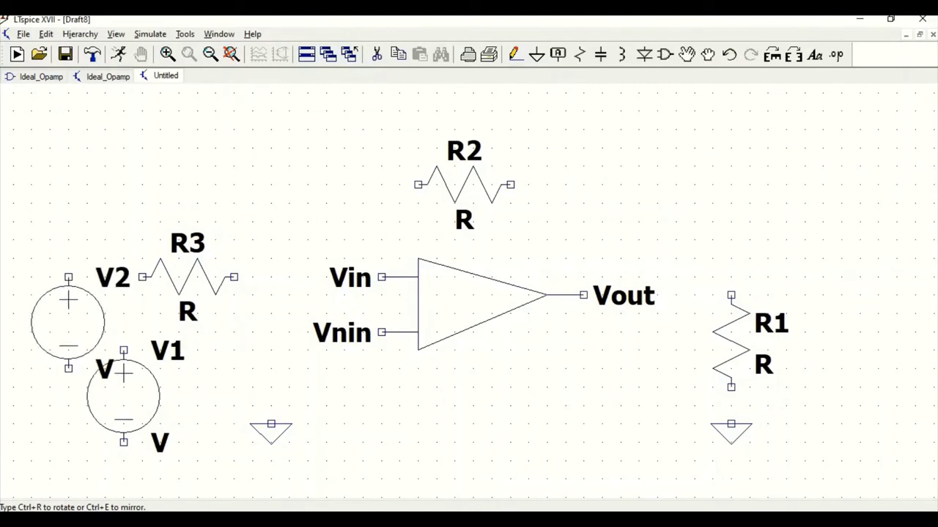
right_click(65, 300)
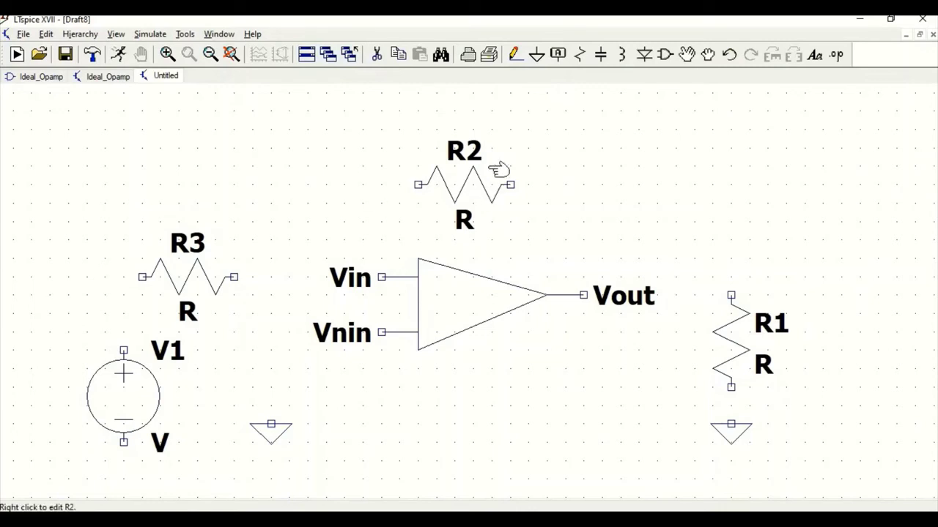
Wire the op-amp's Vout pin to the upper end of R1, and connect R2's right end down to that output wire
left_click(513, 57)
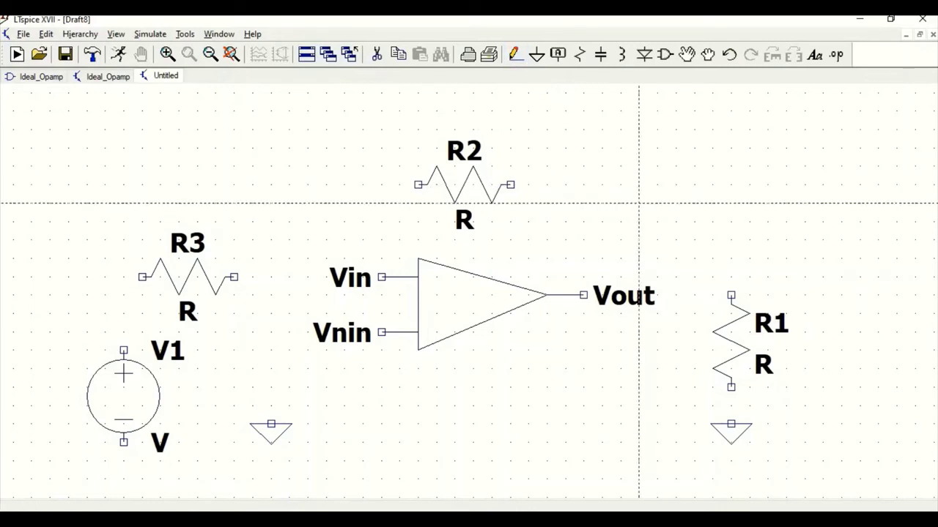
left_click(583, 296)
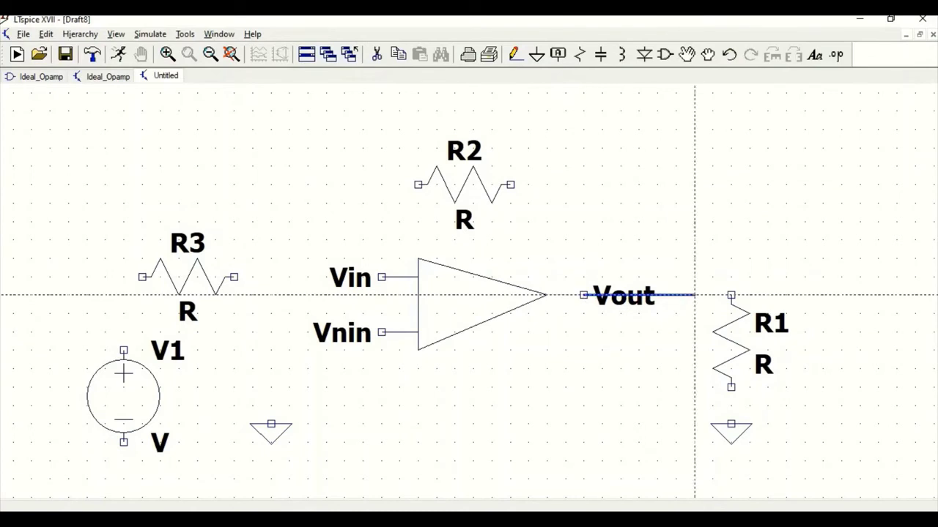
left_click(731, 295)
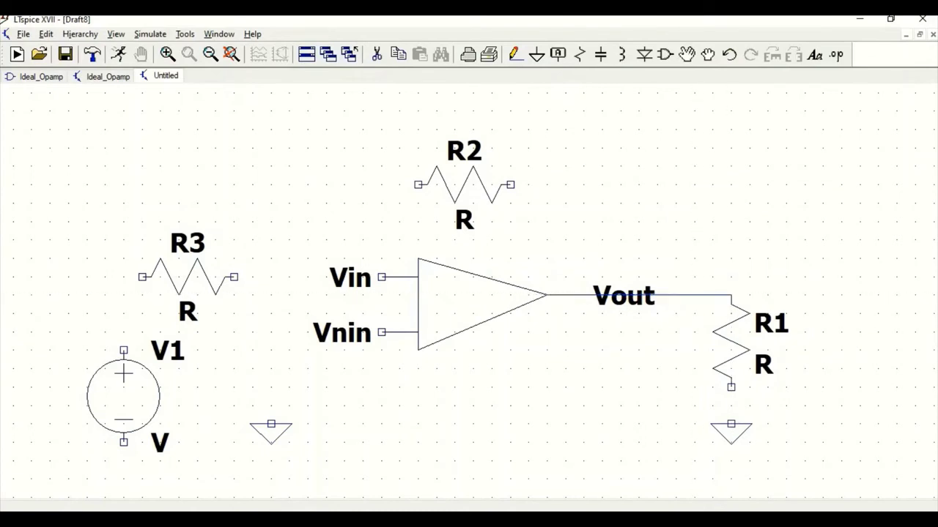
left_click(511, 184)
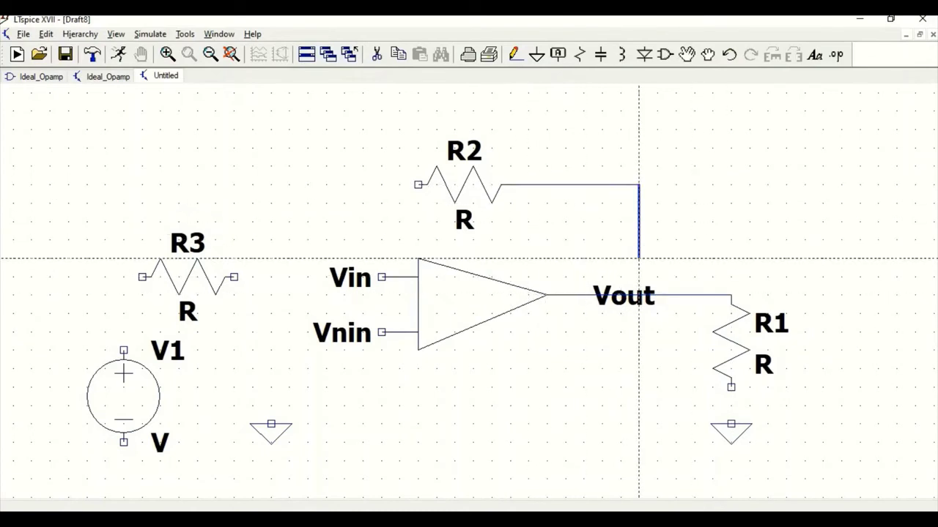
left_click(639, 295)
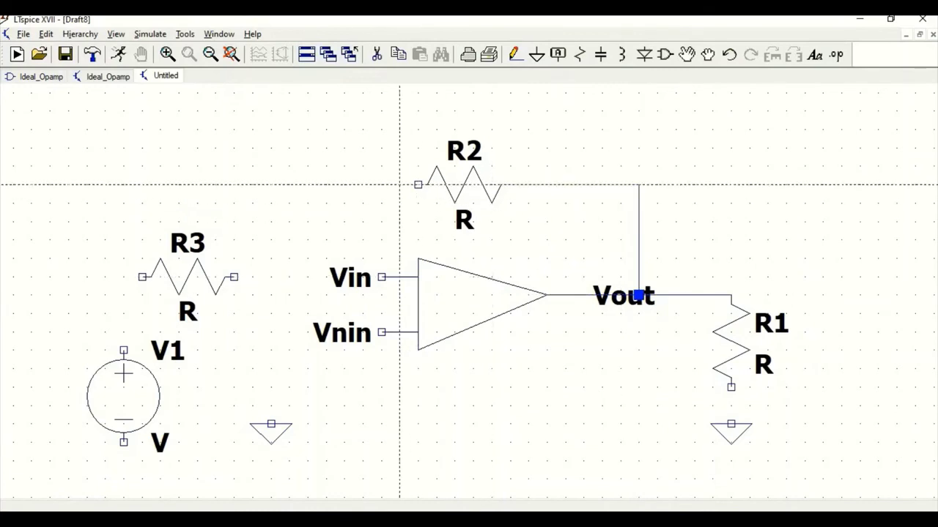
Wire R2's left end down to a corner one grid space before the Vin pin, and join that corner to R3's right end
left_click(418, 203)
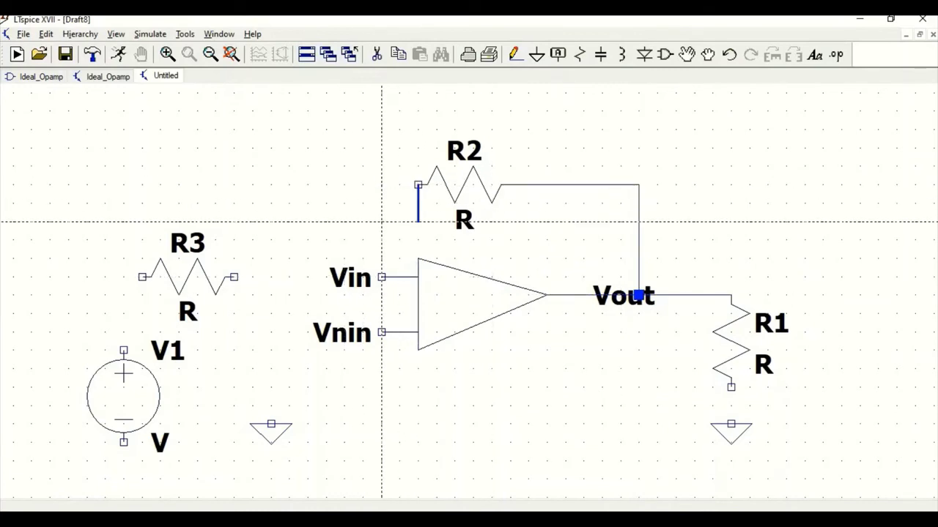
left_click(363, 184)
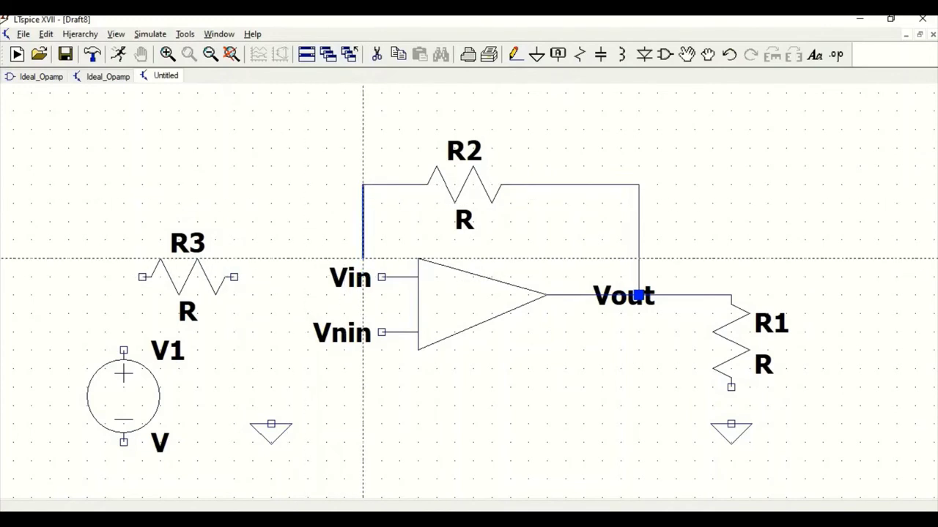
left_click(362, 277)
right_click(363, 276)
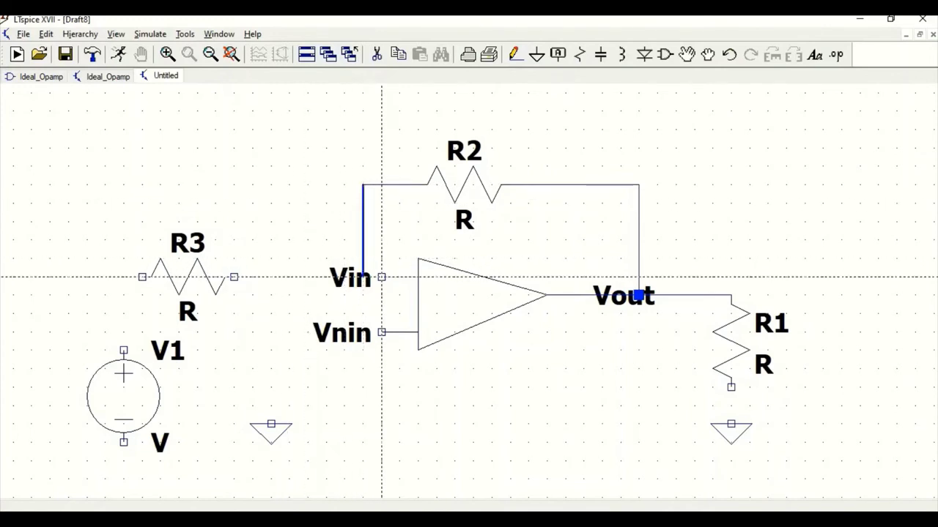
left_click(381, 277)
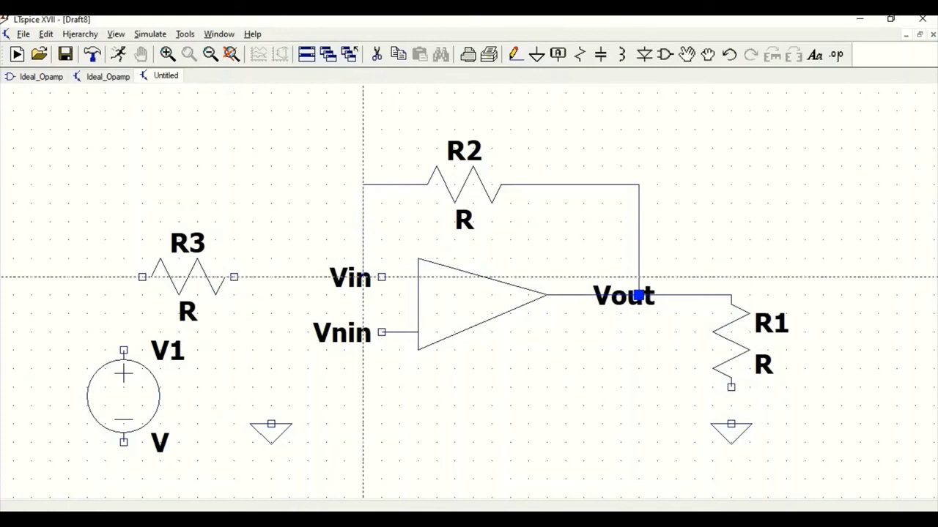
left_click(363, 277)
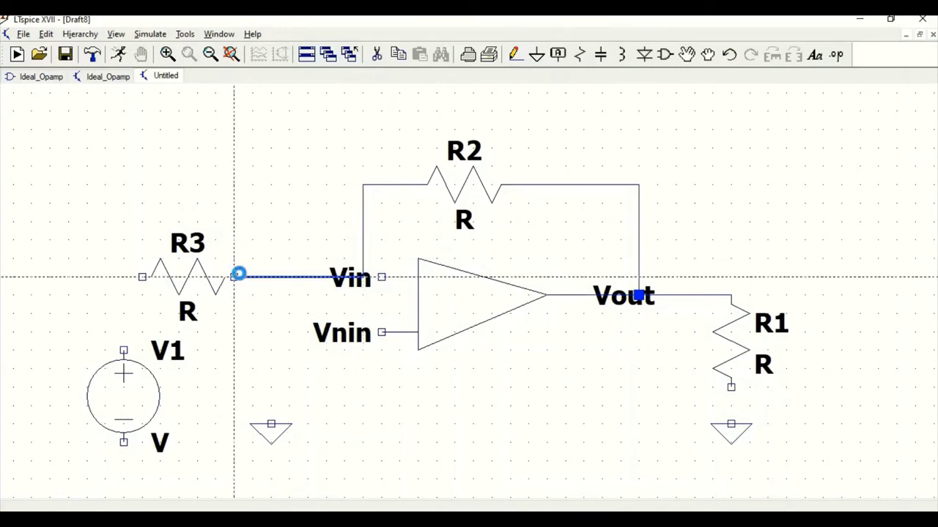
left_click(234, 277)
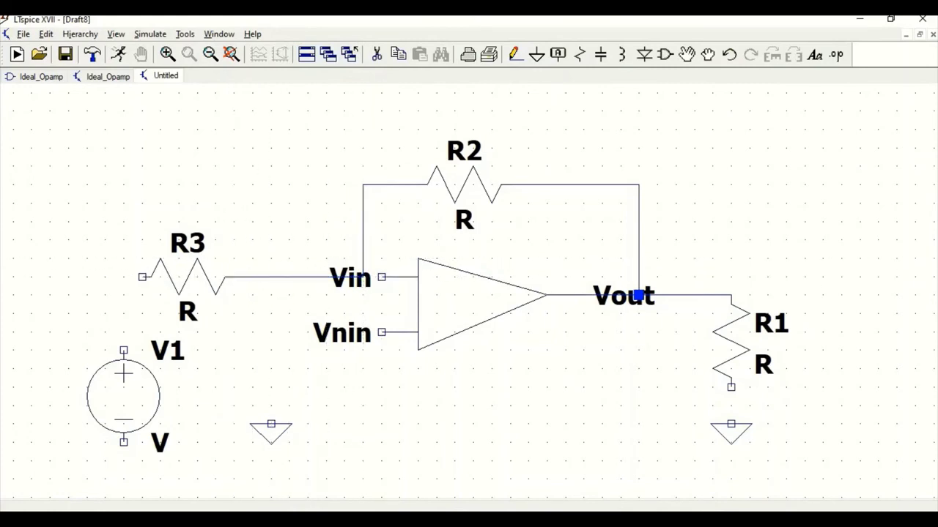
Wire R3's left end to V1's positive terminal, and V1's negative terminal to the ground symbol near the op-amp's inputs
left_click(142, 277)
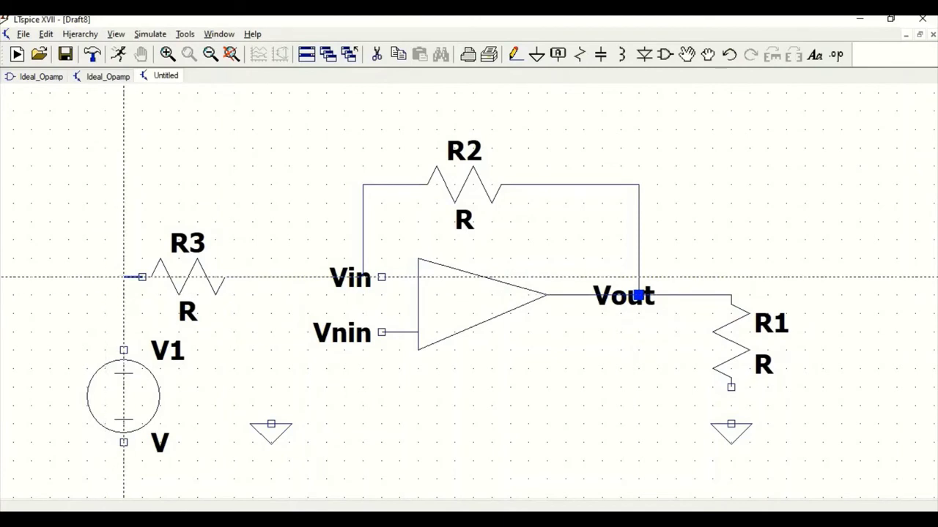
left_click(124, 351)
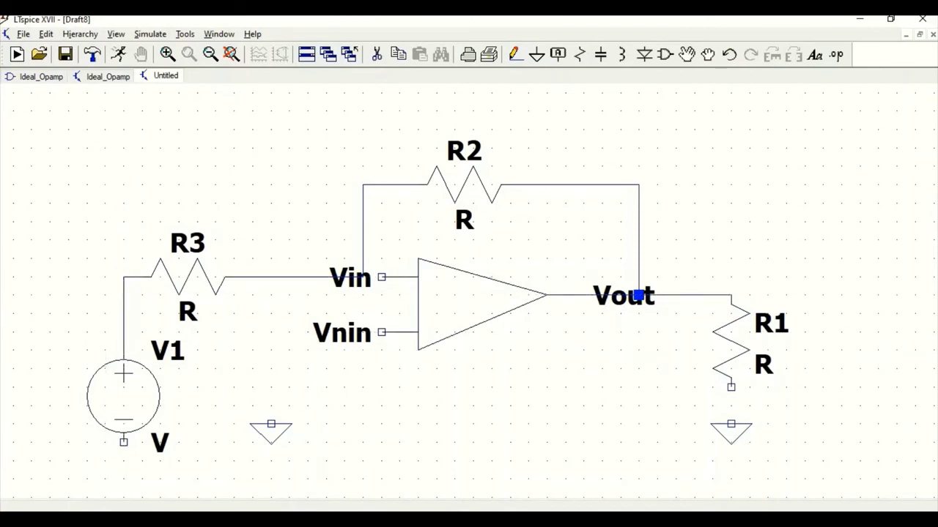
left_click(124, 443)
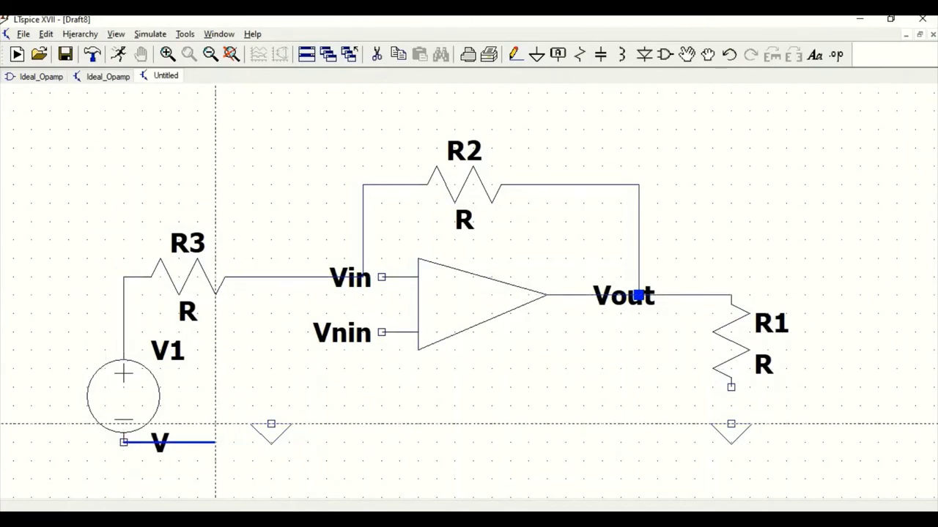
left_click(215, 423)
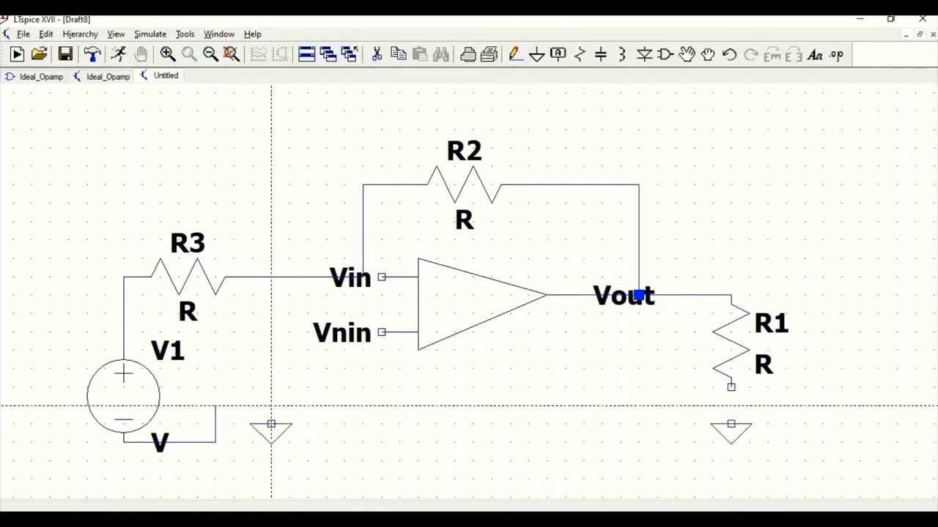
left_click(271, 423)
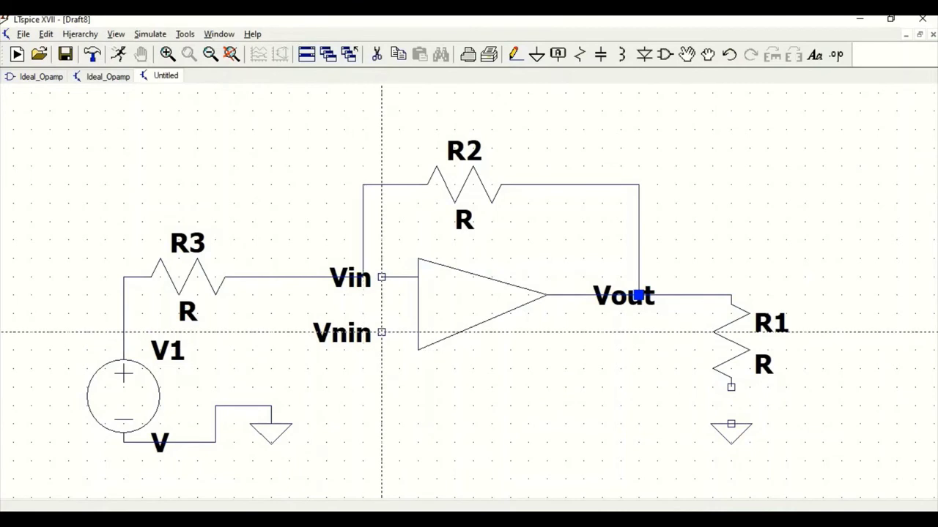
Wire the Vnin pin to the ground node beside V1, and R1's lower end to the ground symbol beneath it
left_click(381, 332)
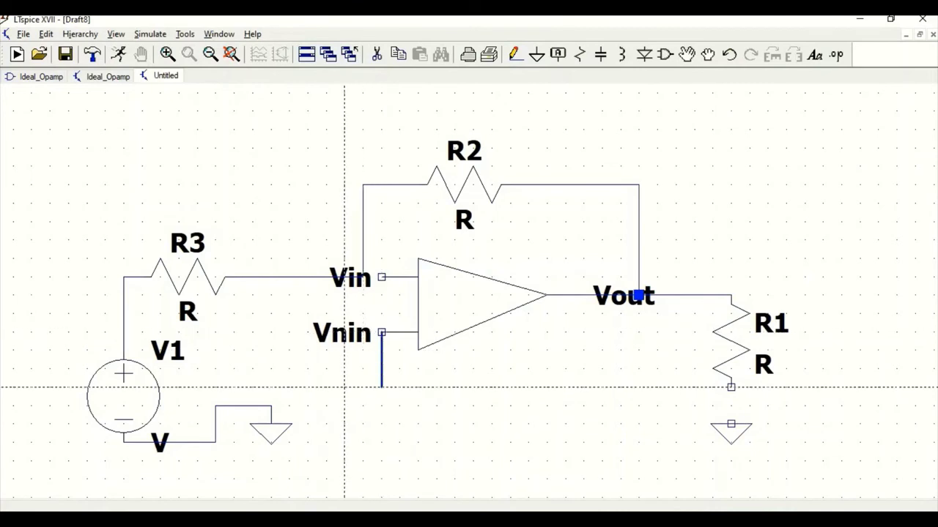
left_click(271, 405)
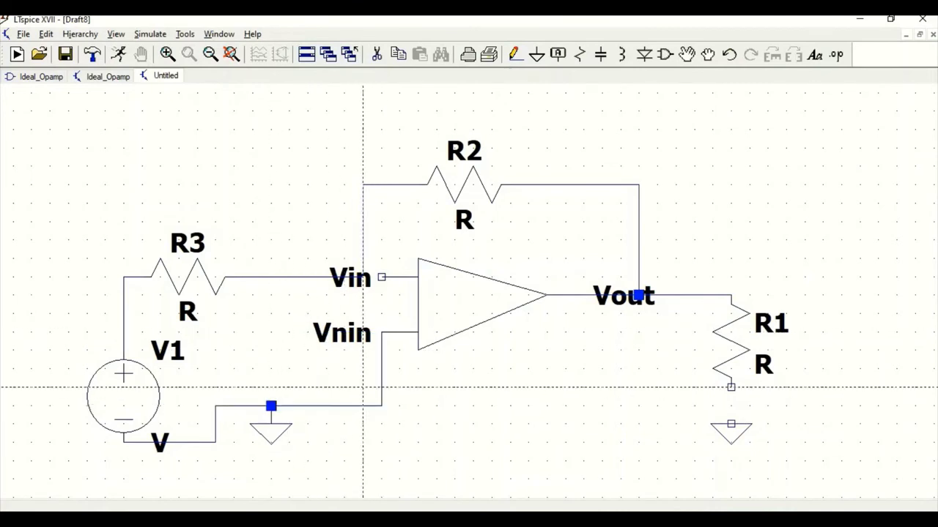
left_click(730, 387)
left_click(730, 423)
key("Escape")
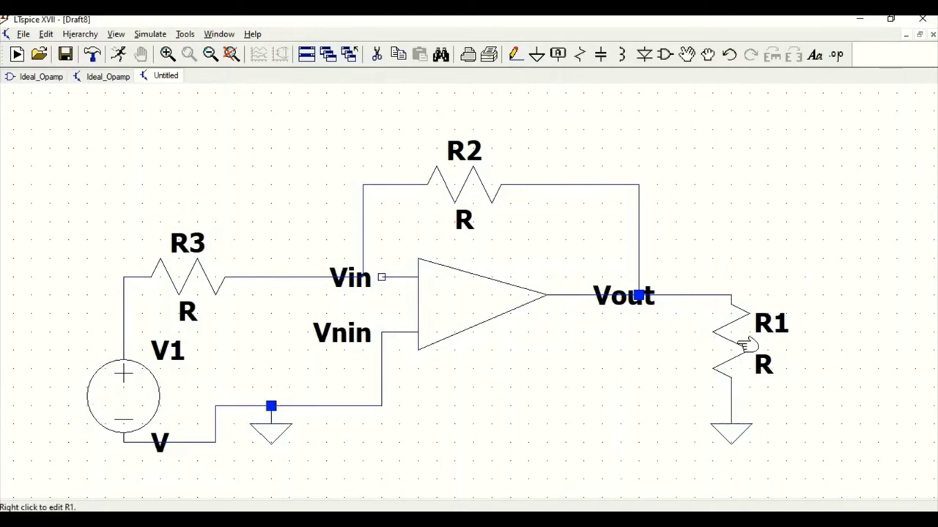
Set the resistance of load resistor R1 to 1k
right_click(744, 344)
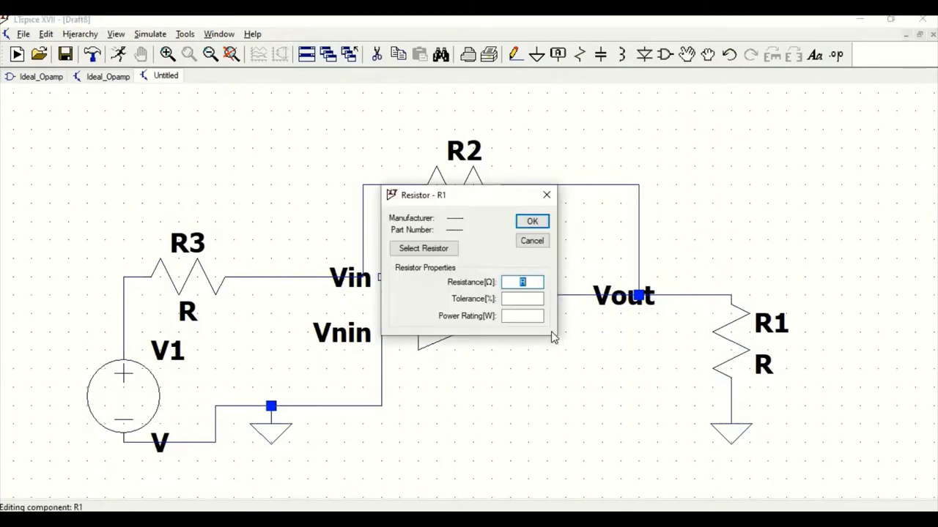
type("1")
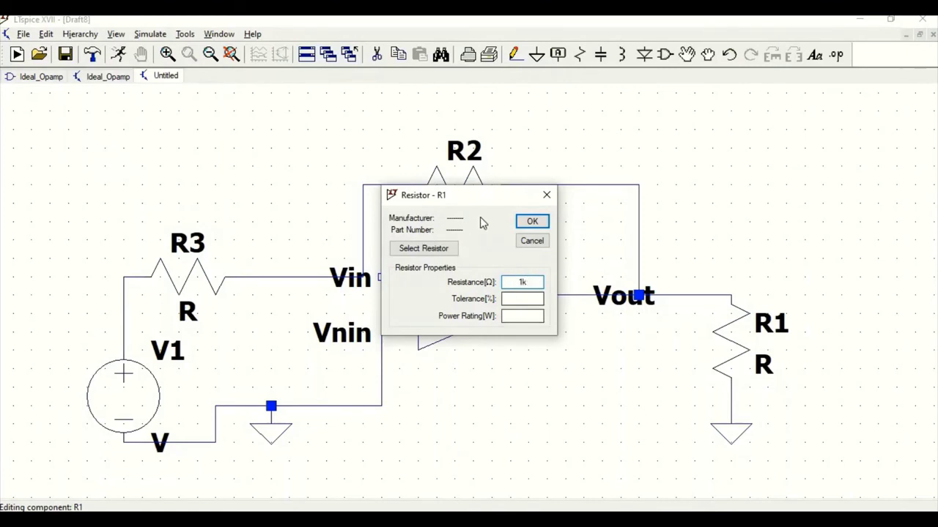
type("k")
left_click(532, 222)
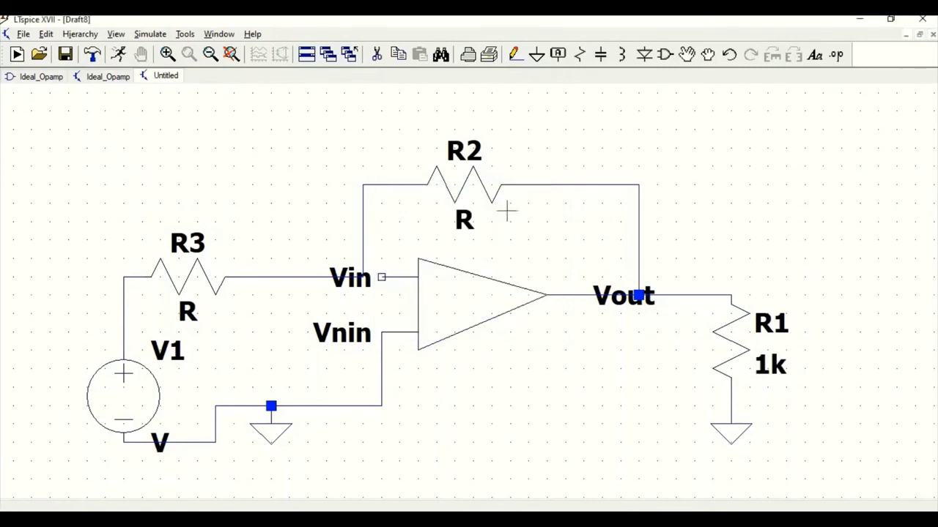
Set the resistances of feedback resistor R2 and input resistor R3 to 500 ohms each
right_click(465, 193)
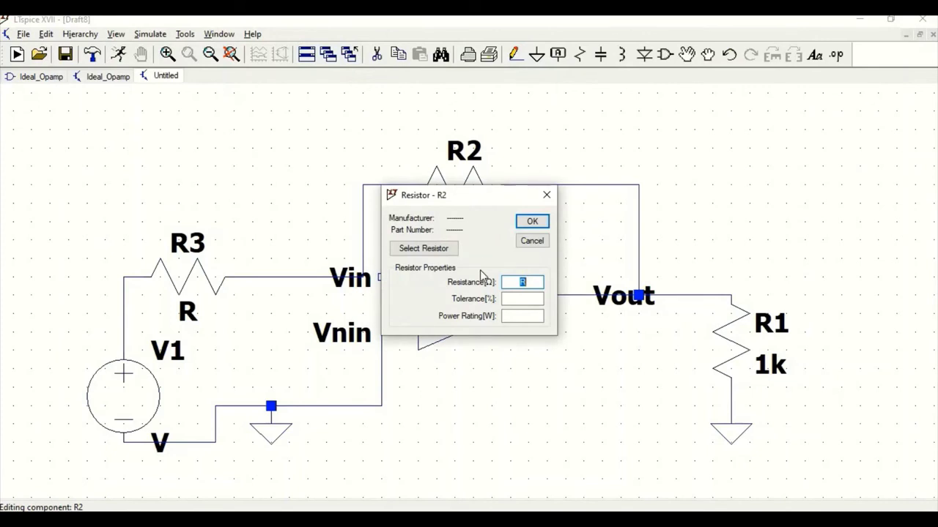
type("500")
left_click(532, 222)
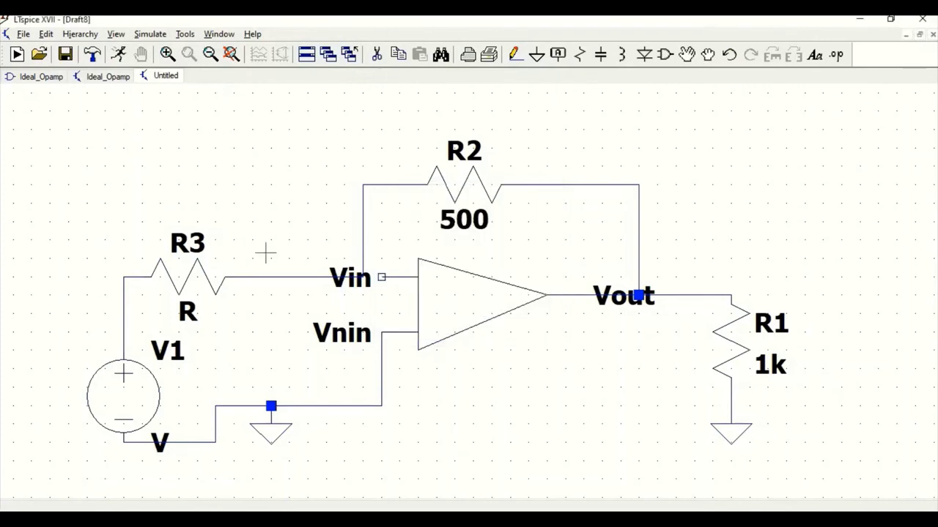
right_click(191, 277)
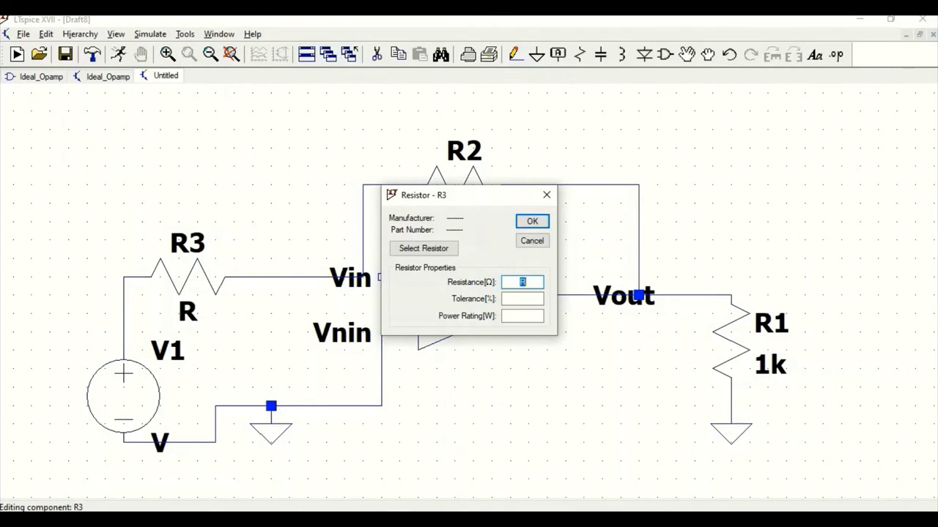
type("500")
left_click(532, 221)
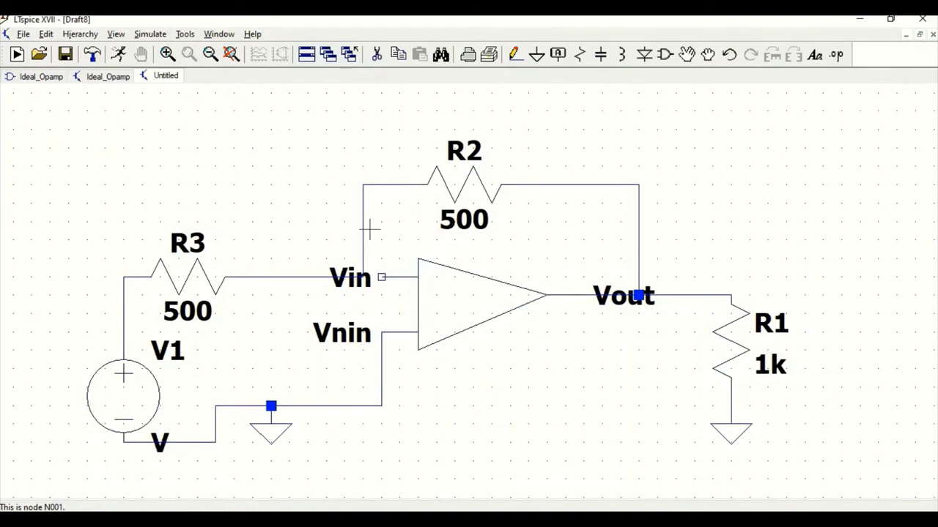
Make V1 a SINE source with 0 V DC offset, 5m amplitude and 1khz frequency
right_click(120, 399)
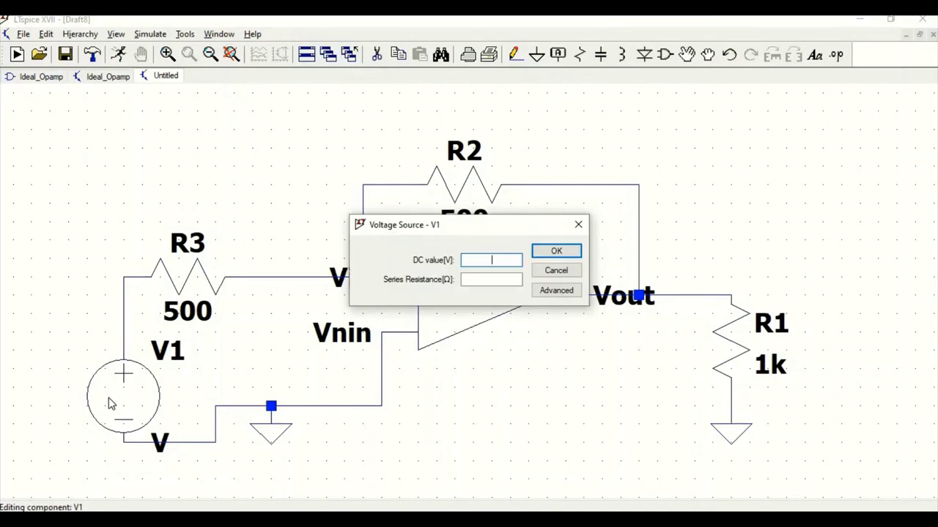
left_click(567, 291)
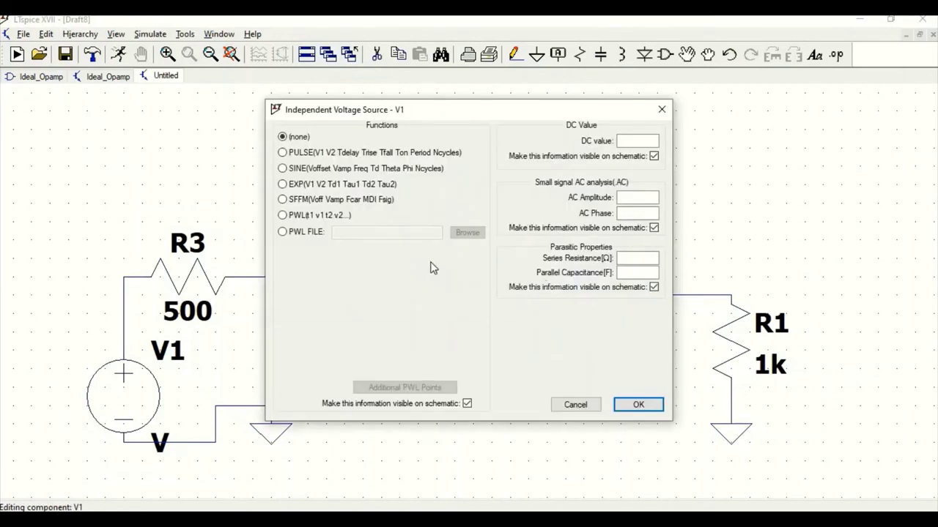
left_click(283, 170)
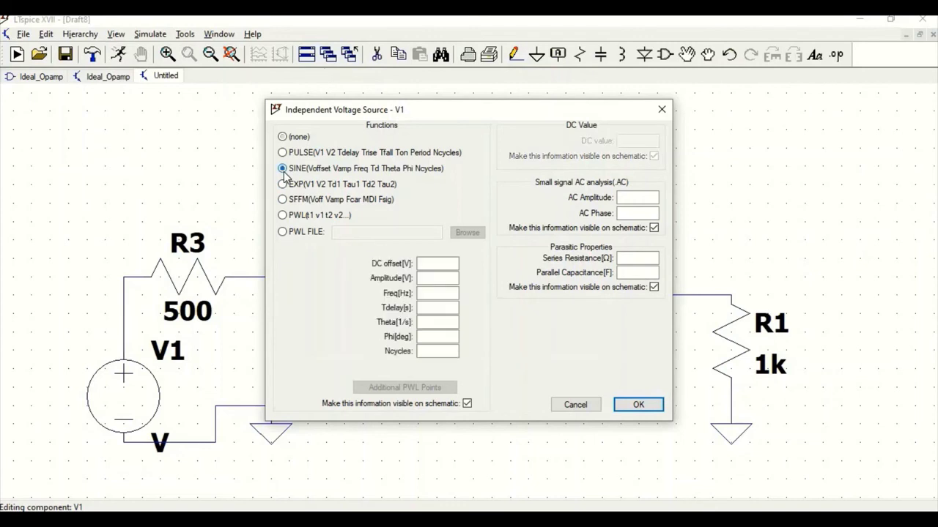
left_click(440, 262)
left_click(439, 278)
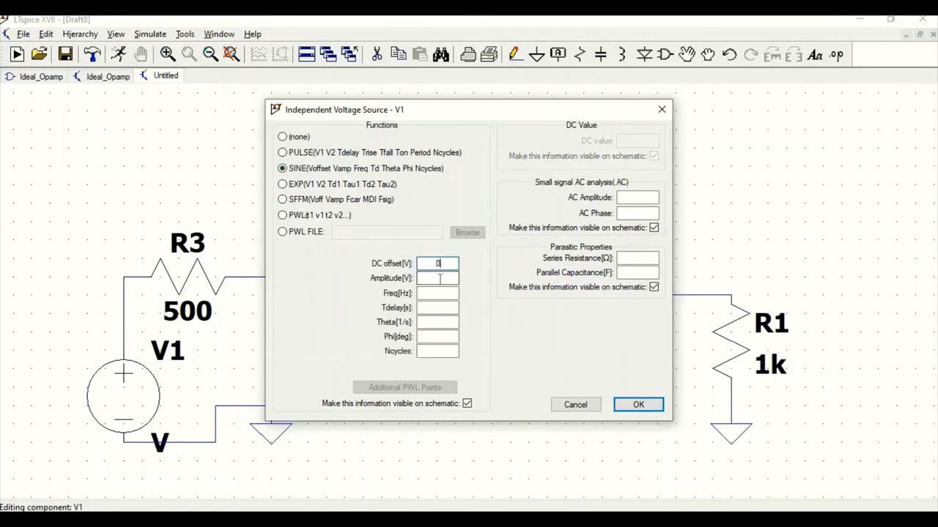
type("5m")
left_click(426, 292)
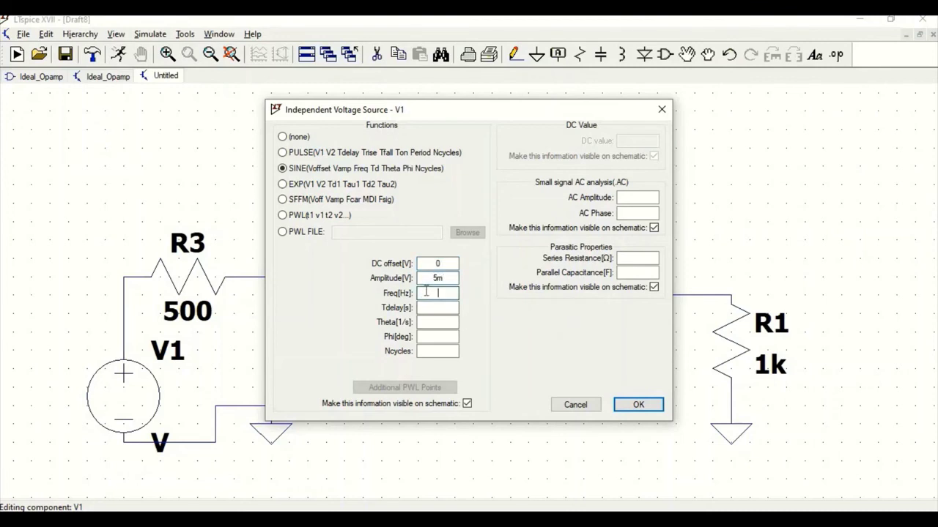
type("1khz")
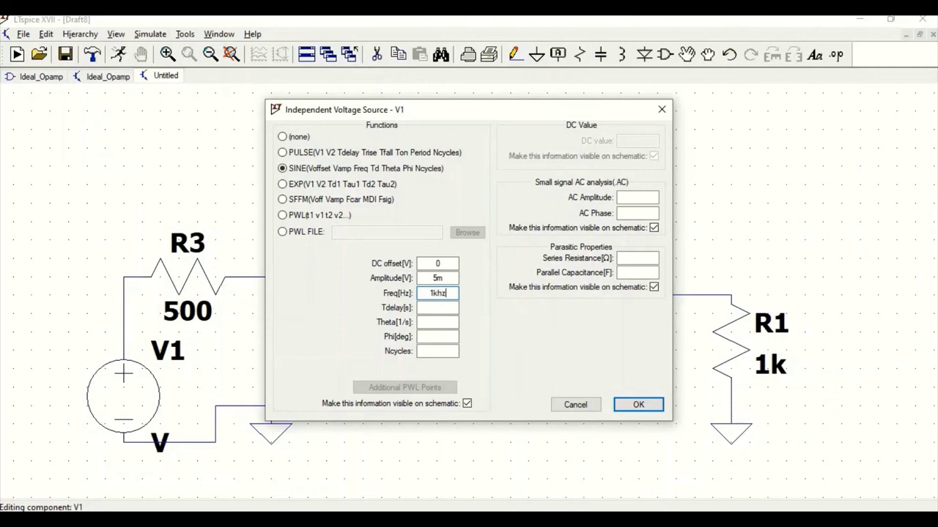
left_click(637, 406)
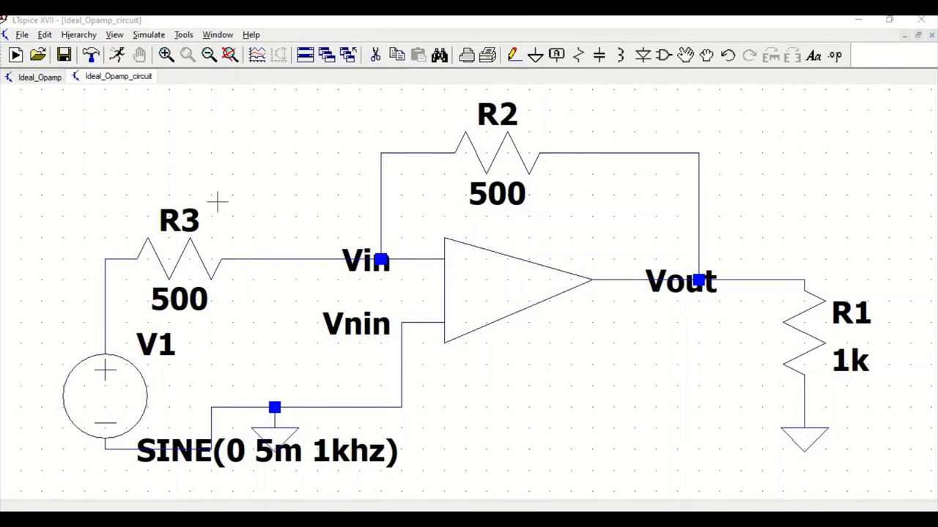
Set up a DC sweep analysis with V1 as the first source and a linear sweep type
left_click(45, 35)
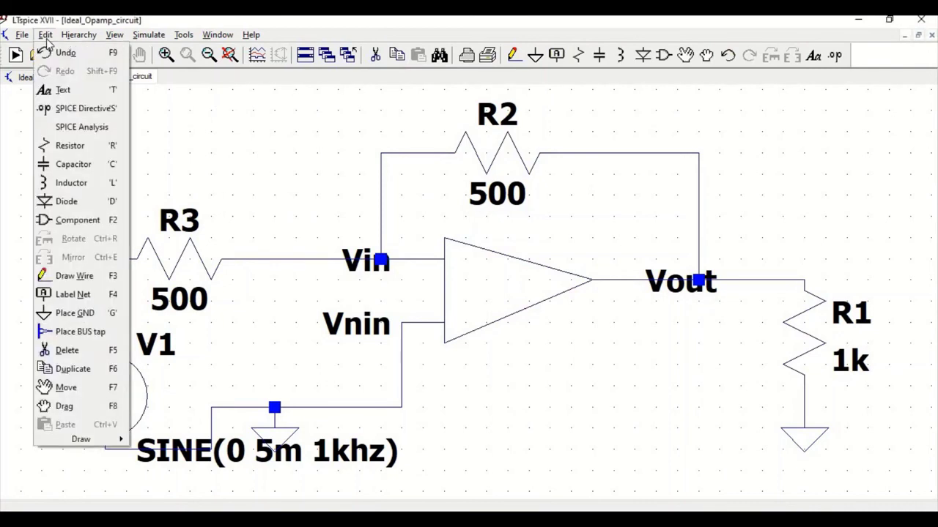
left_click(73, 127)
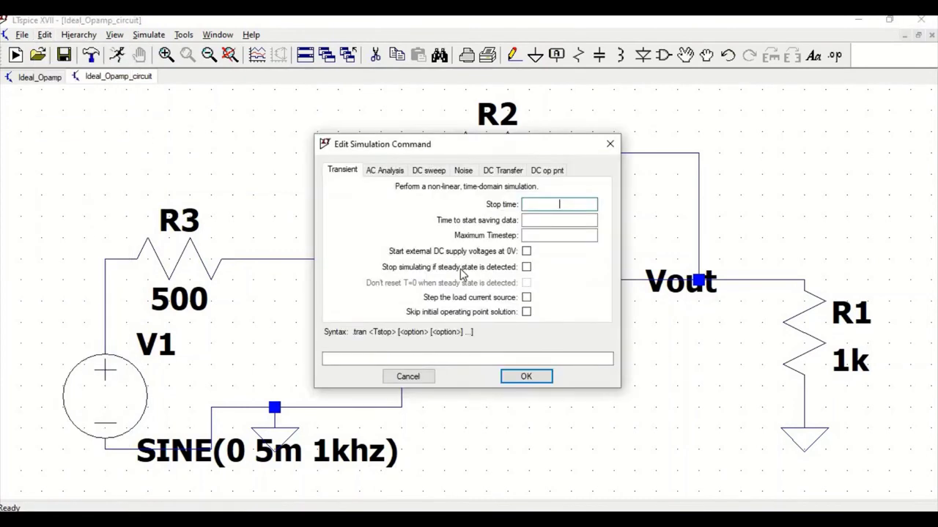
left_click(428, 170)
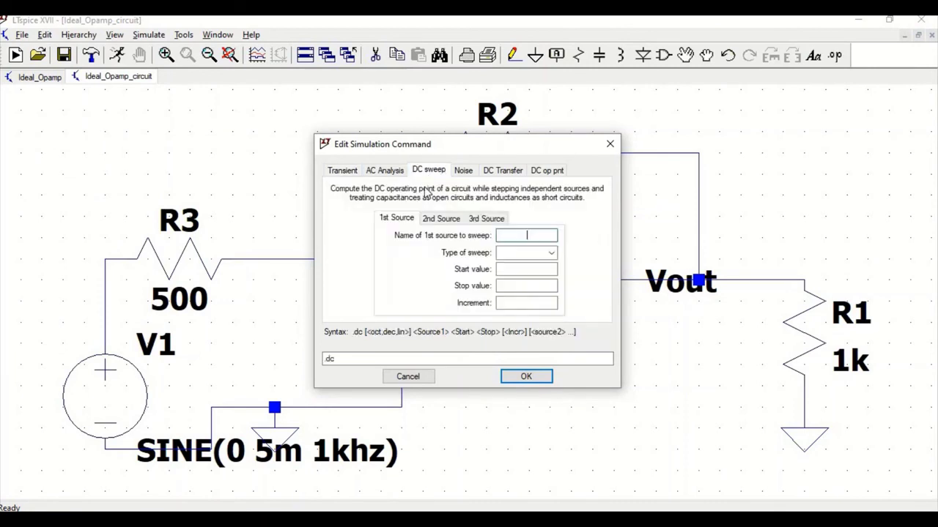
left_click_drag(570, 137, 601, 136)
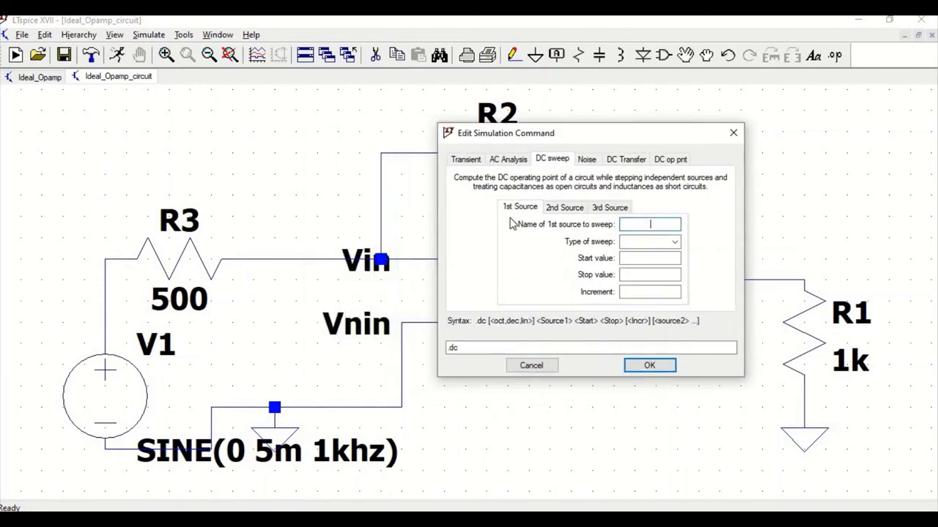
left_click(644, 224)
type("V1")
left_click(651, 242)
left_click(650, 255)
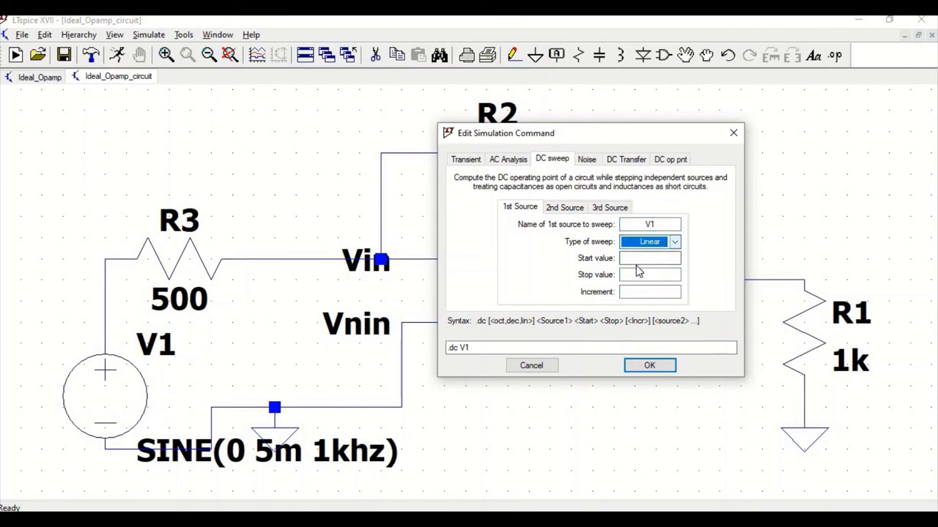
Sweep from -1 to 1 in 0.1v increments, and place the .dc directive beside V1's SINE text
key("Tab")
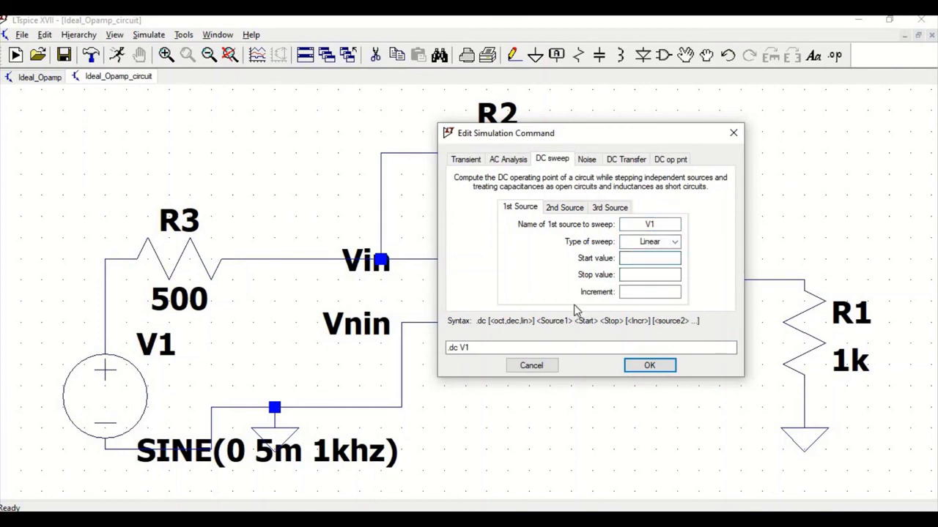
type("-1")
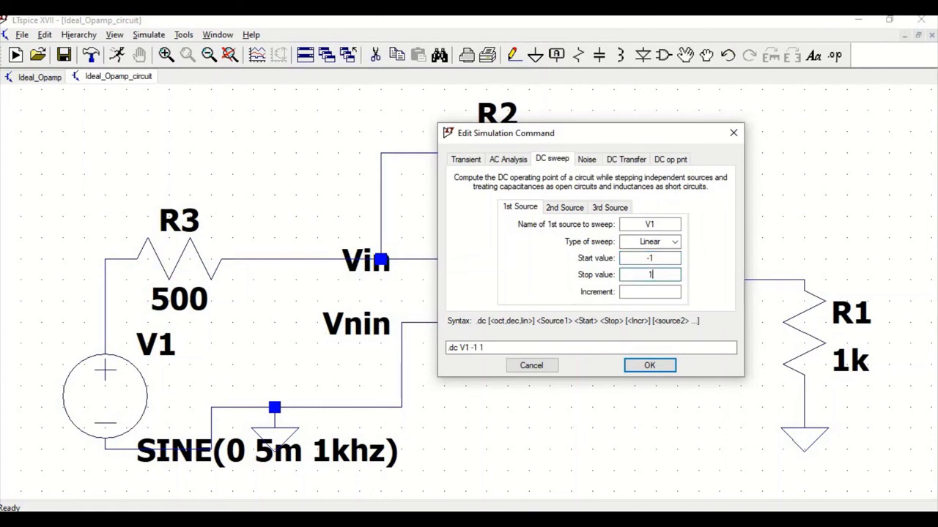
left_click(656, 291)
type("0")
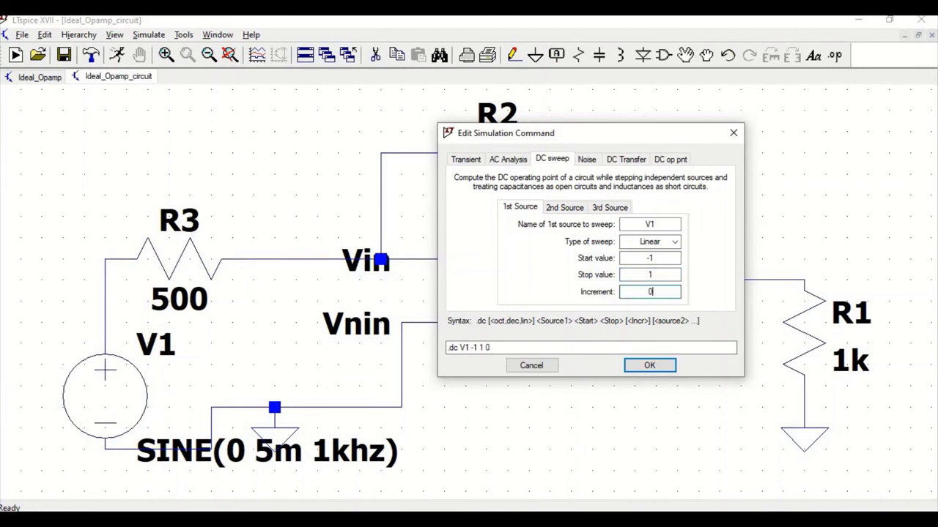
type(".1v")
left_click(646, 366)
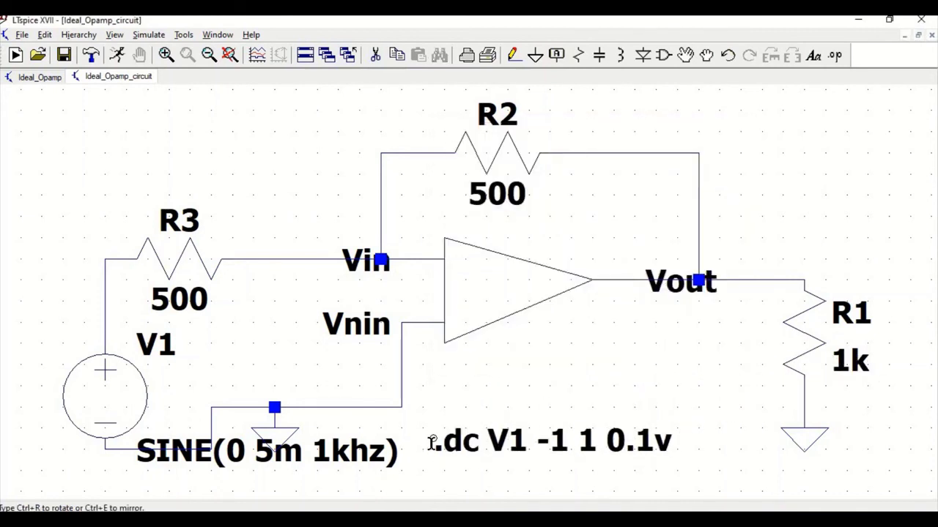
left_click(431, 446)
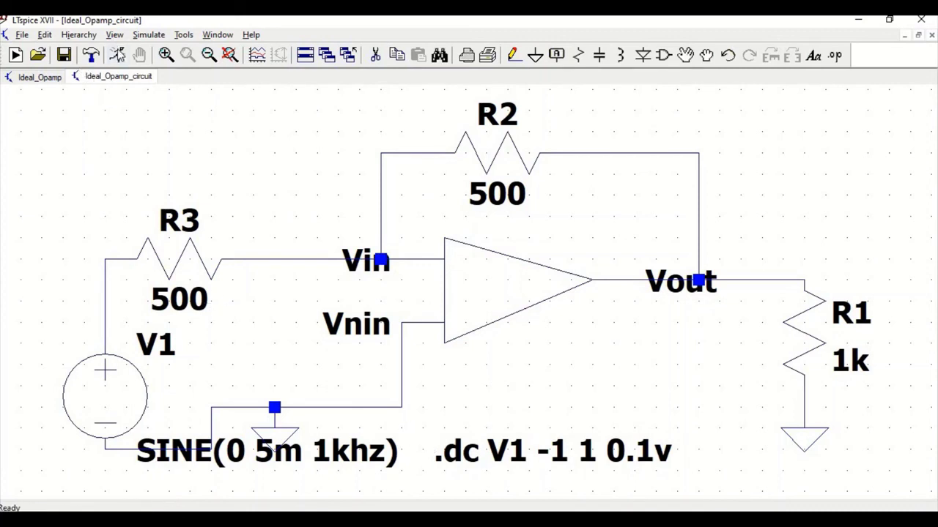
Run the DC sweep and plot the voltages at the V1–R3 input node and at the output node above R1
left_click(119, 57)
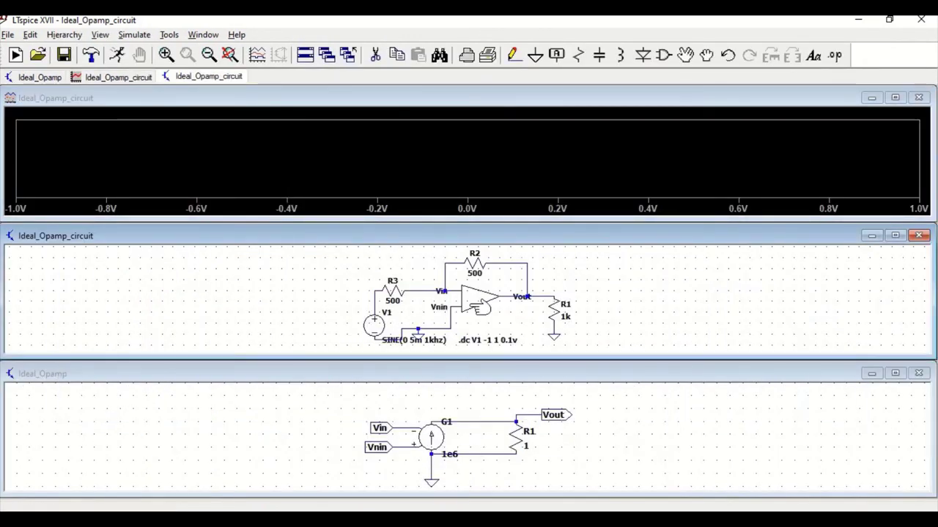
left_click(379, 286)
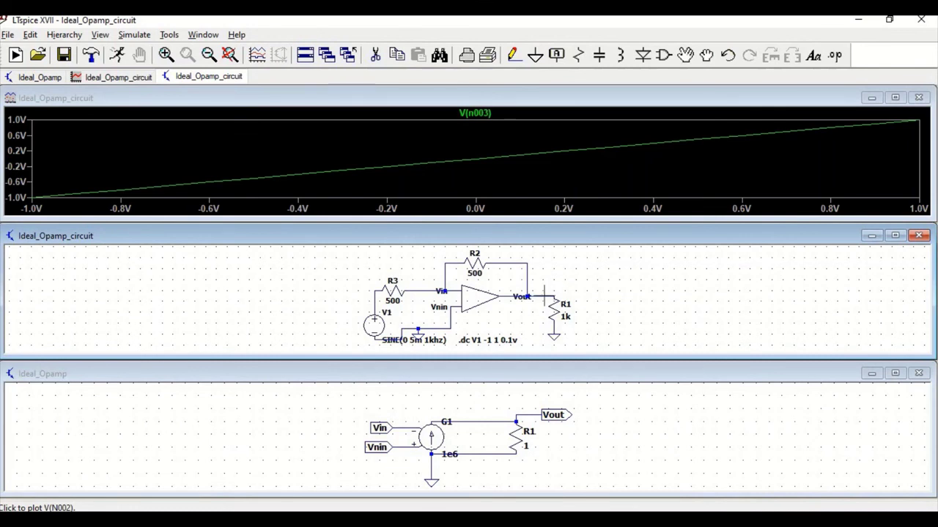
left_click(548, 296)
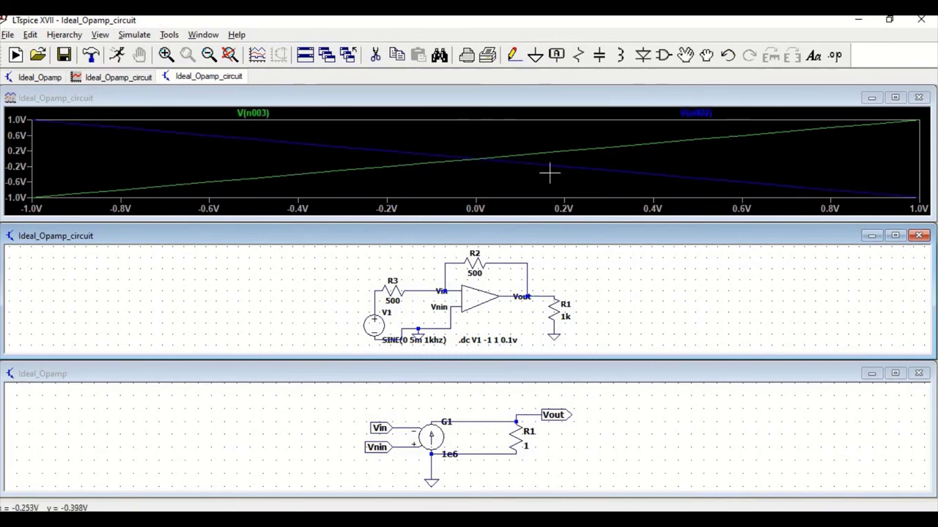